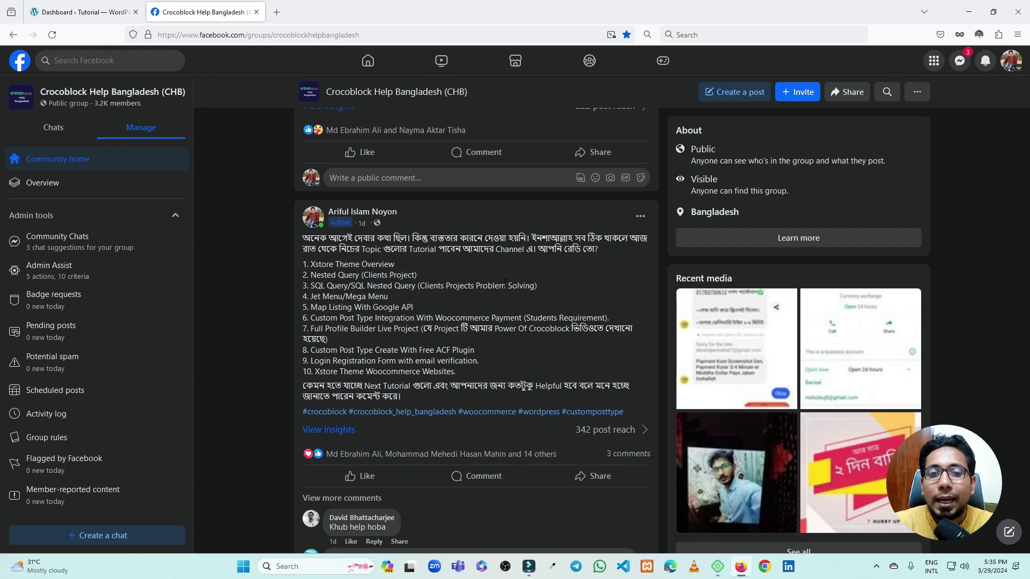
Switch from the Facebook group feed to the 'Dashboard ‹ Tutorial — WordPress' tab
{"action": "left_click", "coordinate": [65, 12]}
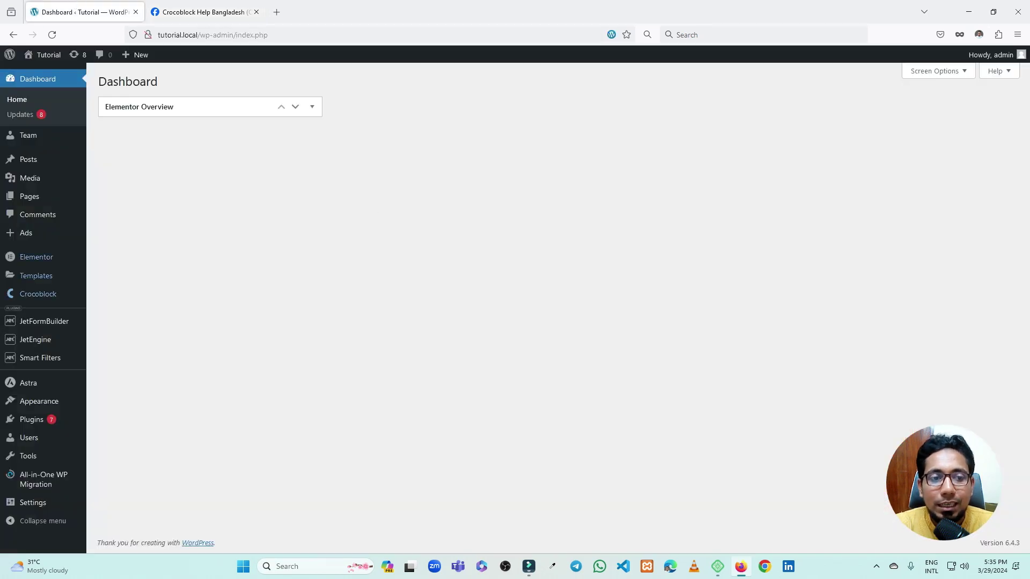
Search the plugin directory for 'smtp' and install WP Mail SMTP by WPForms
{"action": "mouse_move", "coordinate": [41, 422]}
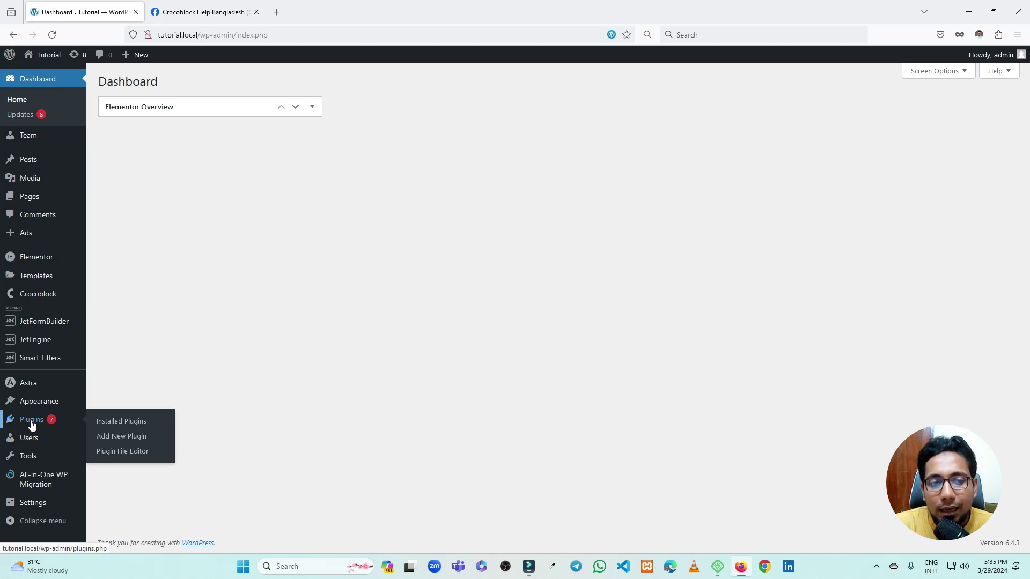
{"action": "left_click", "coordinate": [114, 434], "text": "ctrl"}
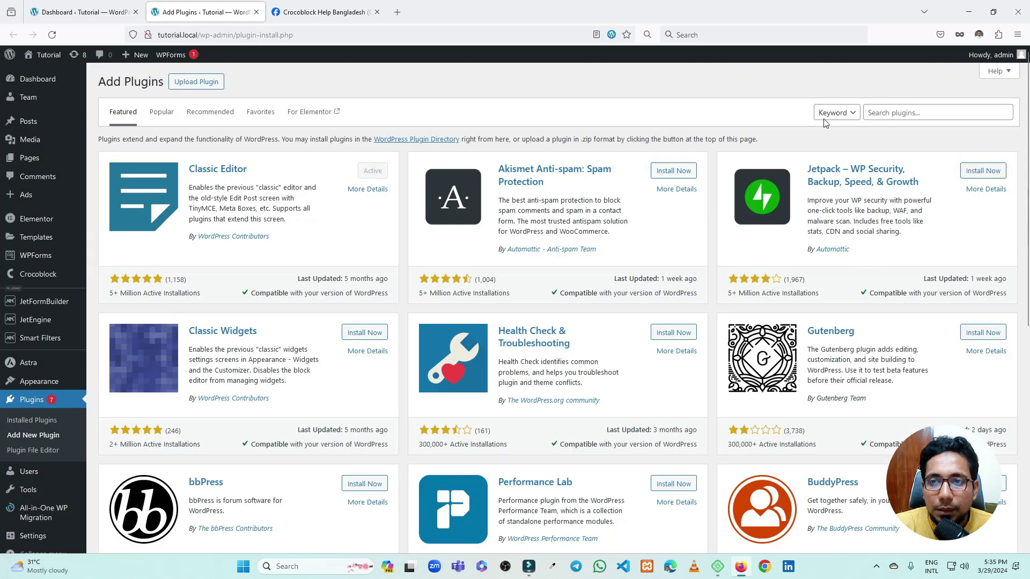
{"action": "left_click", "coordinate": [892, 112]}
{"action": "type", "text": "sm"}
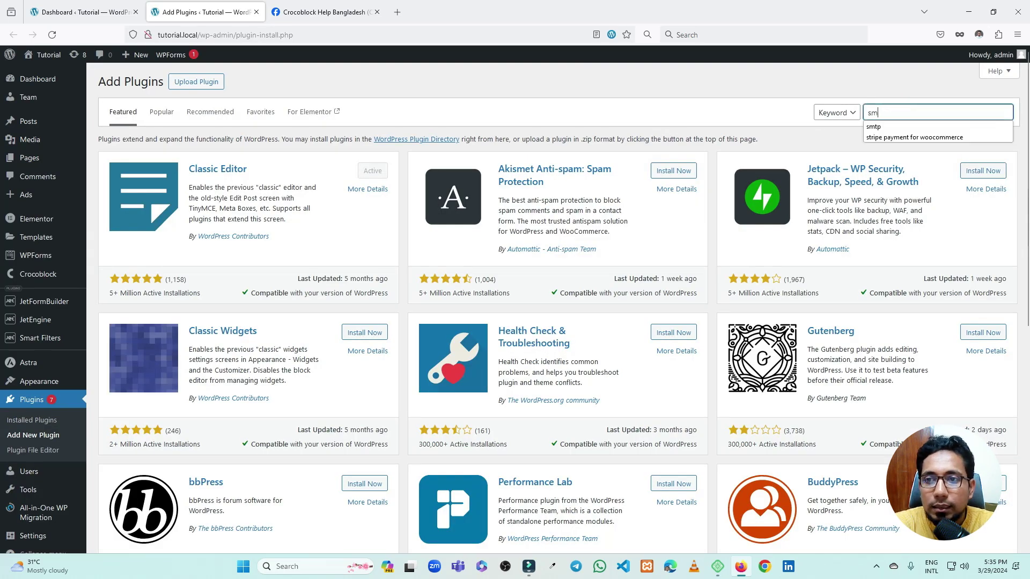
{"action": "type", "text": "tp"}
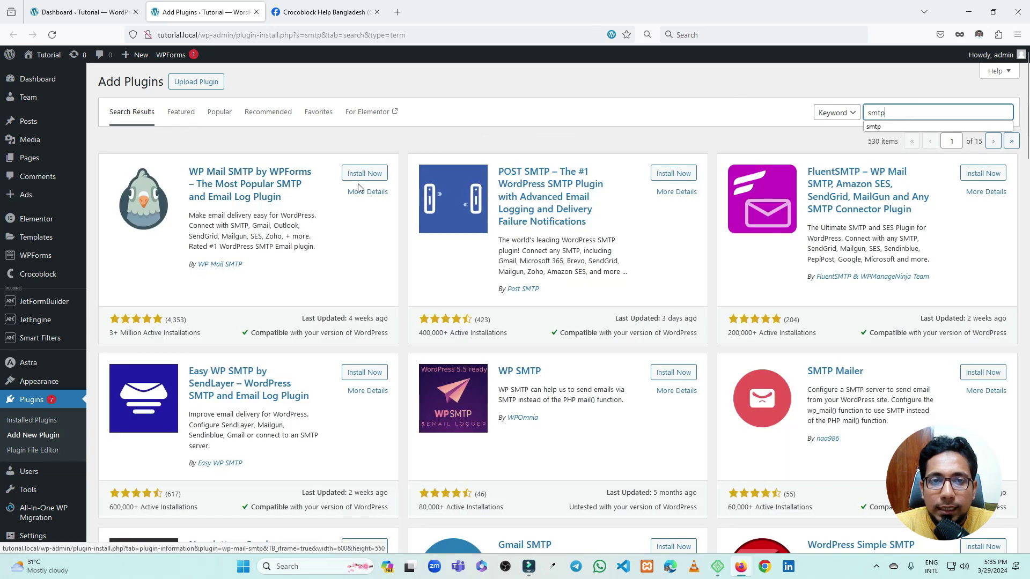
{"action": "left_click", "coordinate": [363, 173]}
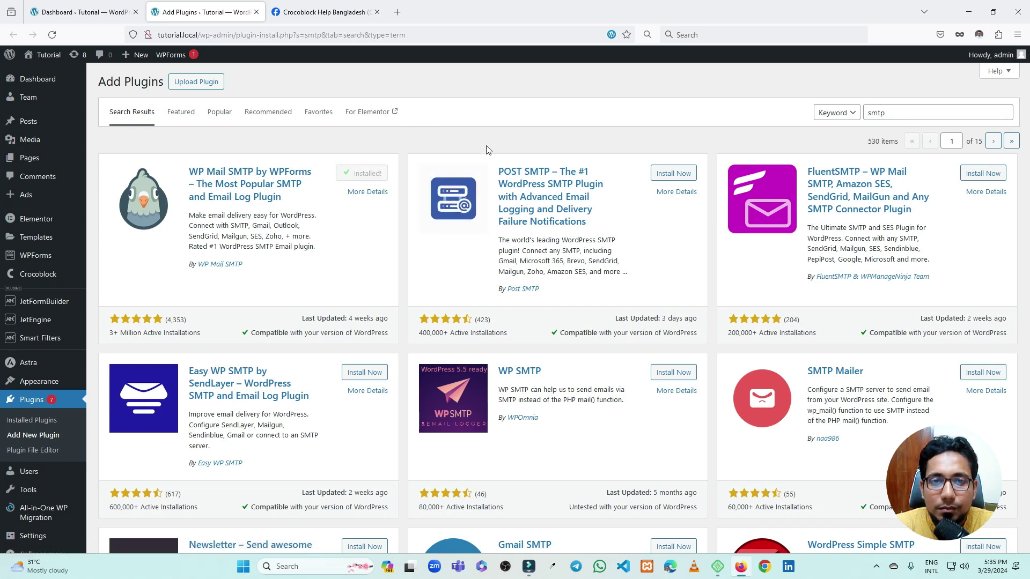
Activate WP Mail SMTP and scroll the Installed Plugins list down to its row
{"action": "left_click", "coordinate": [375, 175]}
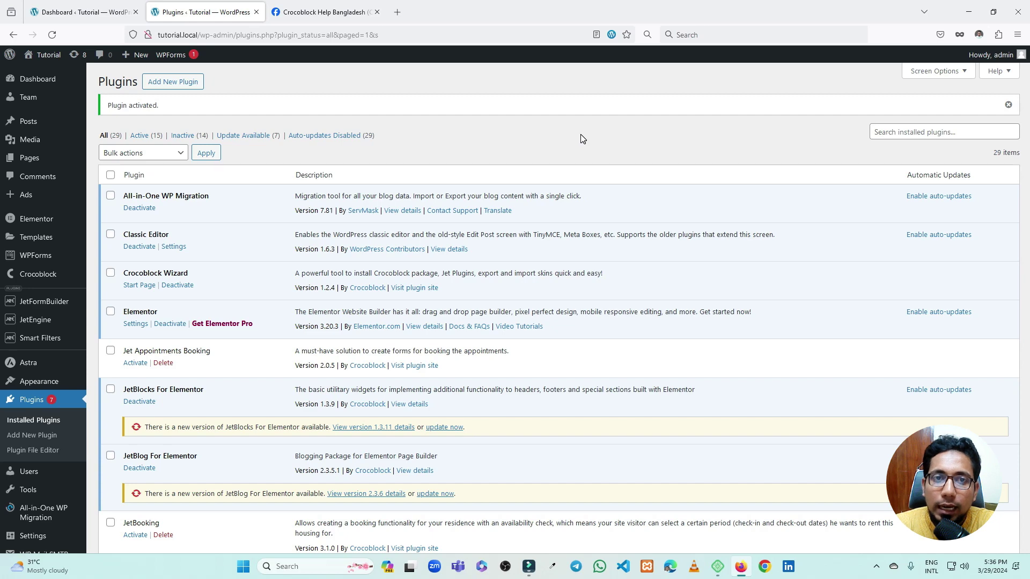
{"action": "scroll", "coordinate": [274, 202], "scroll_direction": "down", "scroll_amount": 6}
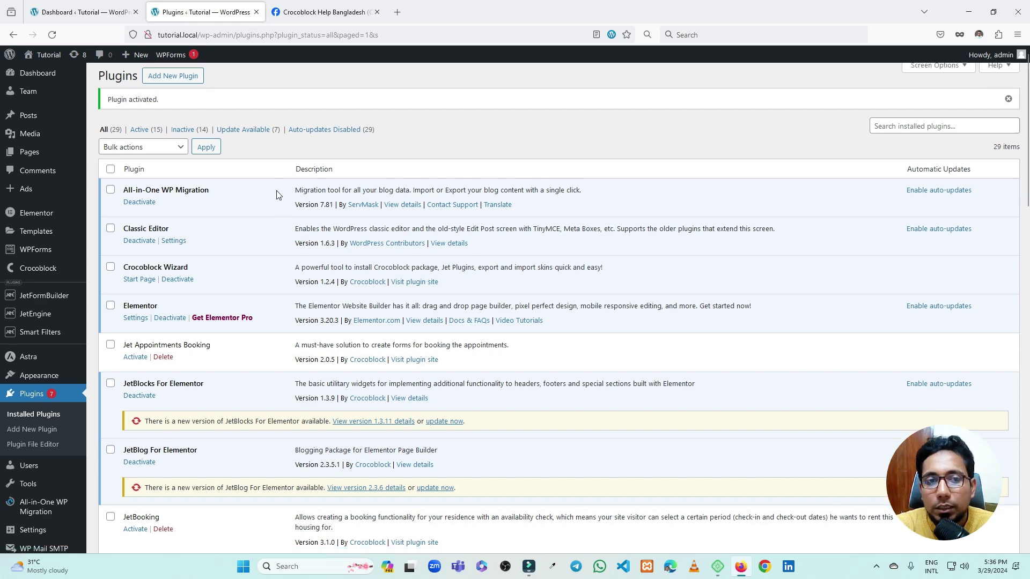
{"action": "scroll", "coordinate": [274, 202], "scroll_direction": "down", "scroll_amount": 3}
{"action": "mouse_move", "coordinate": [46, 523]}
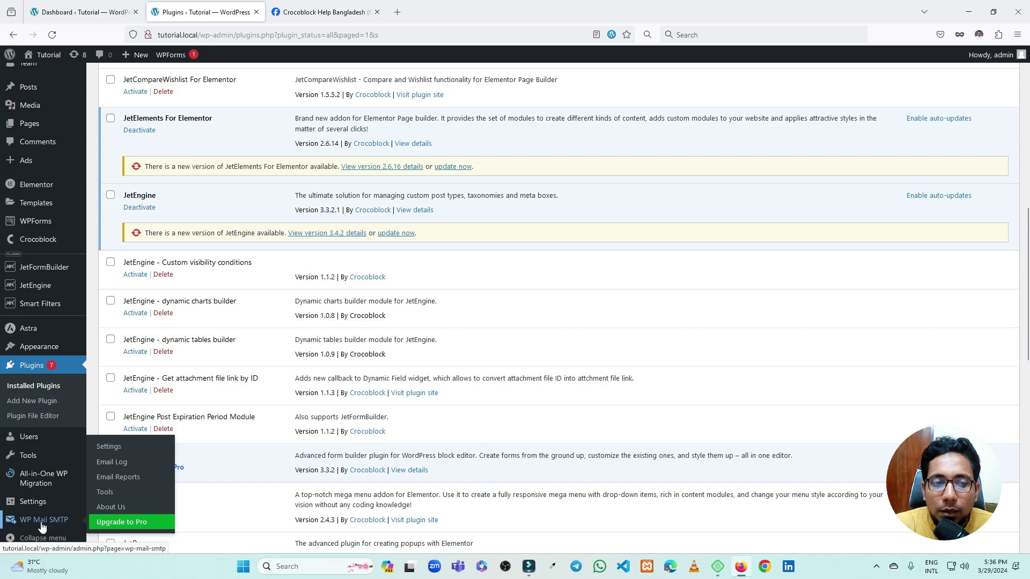
{"action": "scroll", "coordinate": [231, 330], "scroll_direction": "down", "scroll_amount": 10}
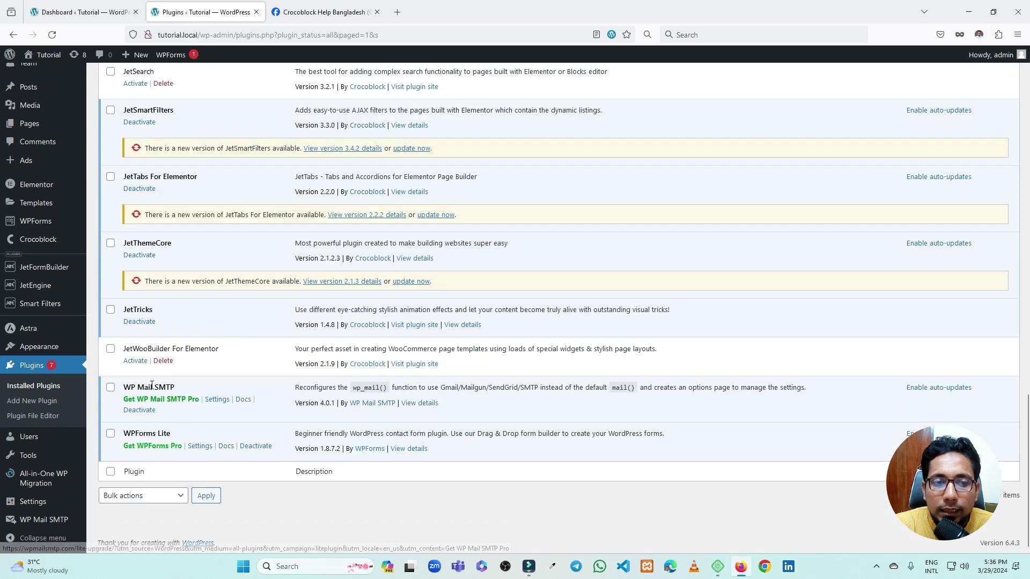
Open WP Mail SMTP Settings in a new tab, close the Facebook tab, and launch the Setup Wizard
{"action": "middle_click", "coordinate": [217, 403]}
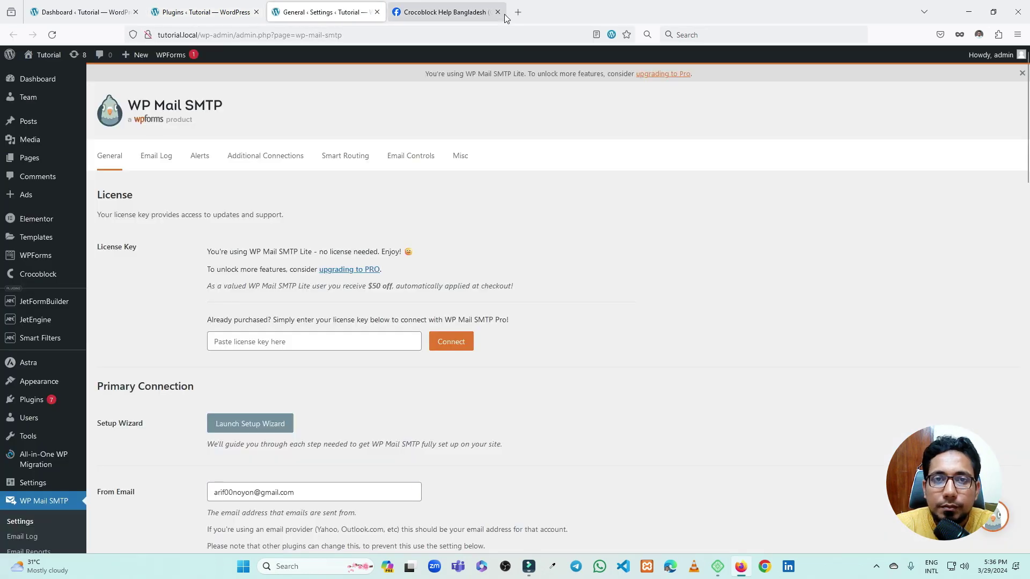
{"action": "left_click", "coordinate": [440, 12]}
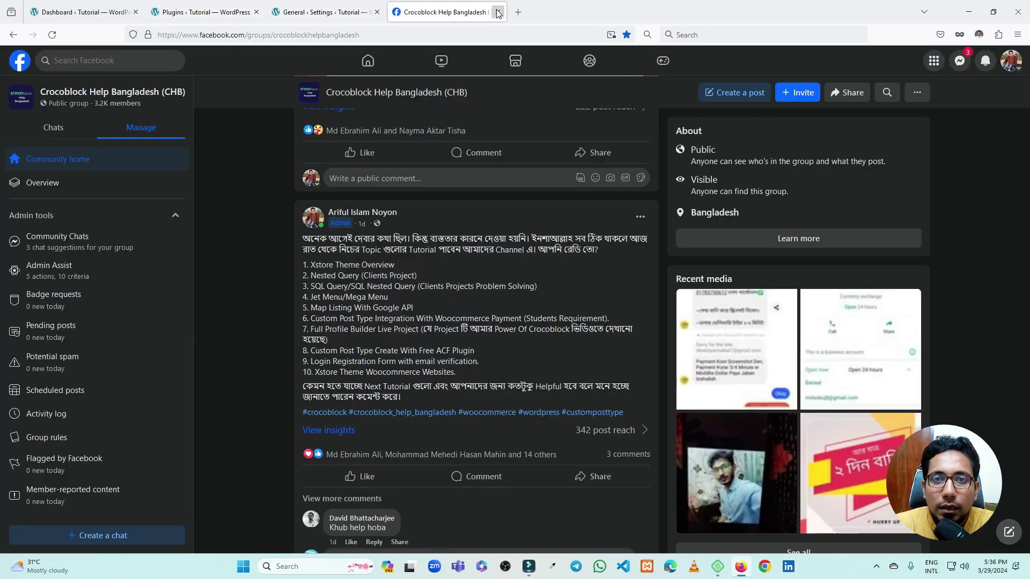
{"action": "left_click", "coordinate": [498, 12]}
{"action": "scroll", "coordinate": [372, 167], "scroll_direction": "down", "scroll_amount": 3}
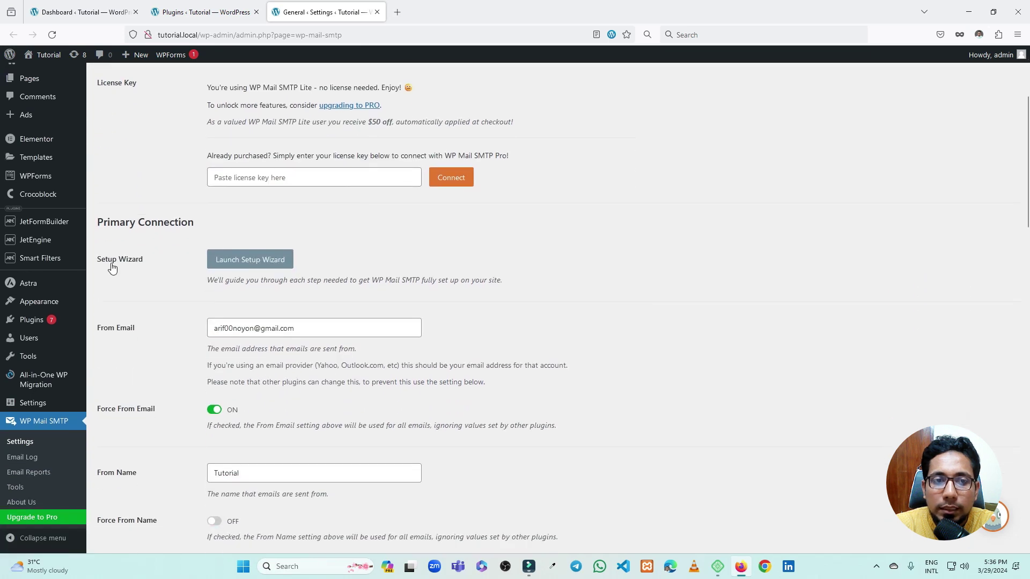
{"action": "left_click", "coordinate": [273, 260]}
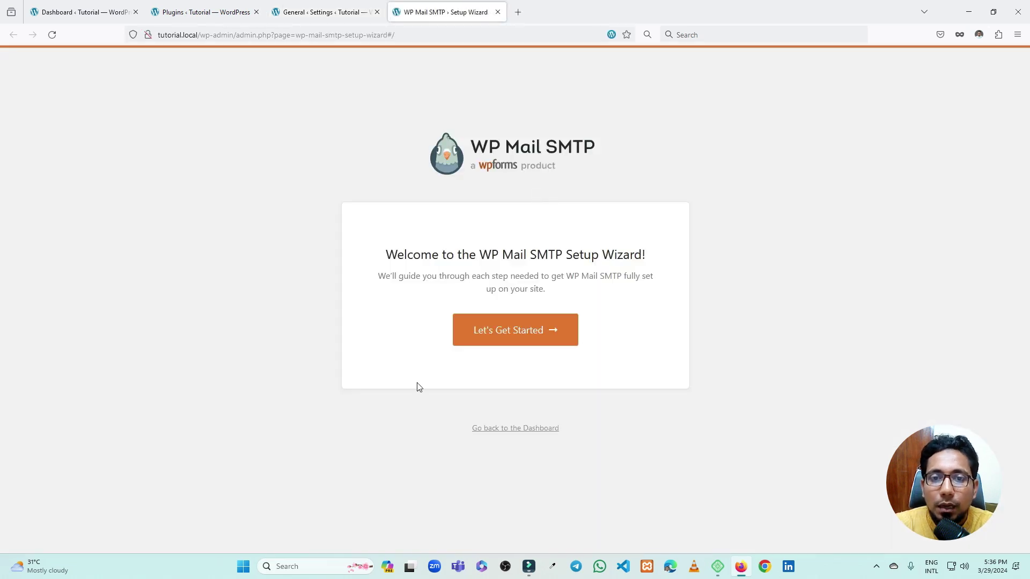
Start the wizard, save Google / Gmail as the mailer, and accept the Gmail limitations warning
{"action": "left_click", "coordinate": [504, 330]}
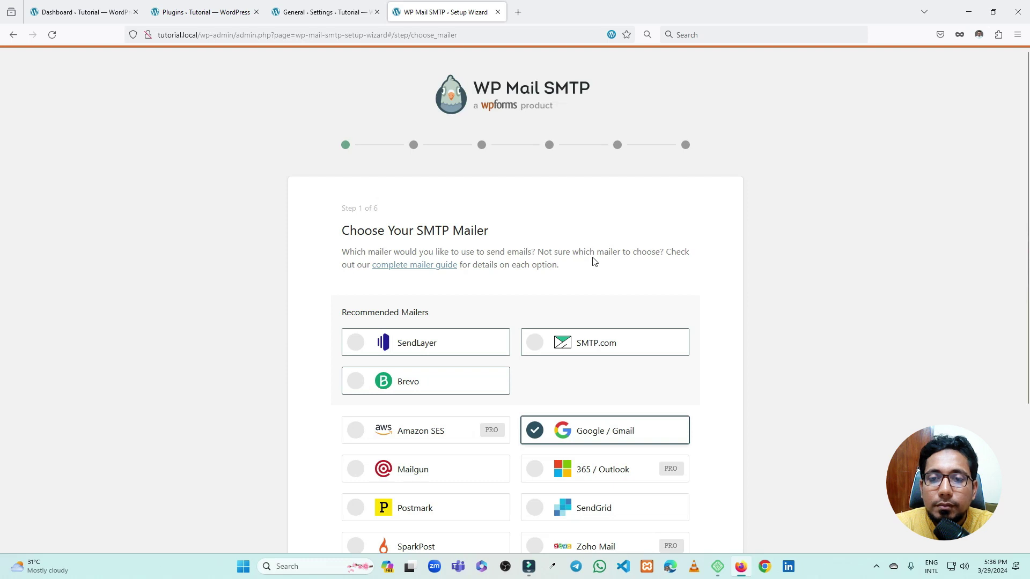
{"action": "scroll", "coordinate": [584, 244], "scroll_direction": "down", "scroll_amount": 3}
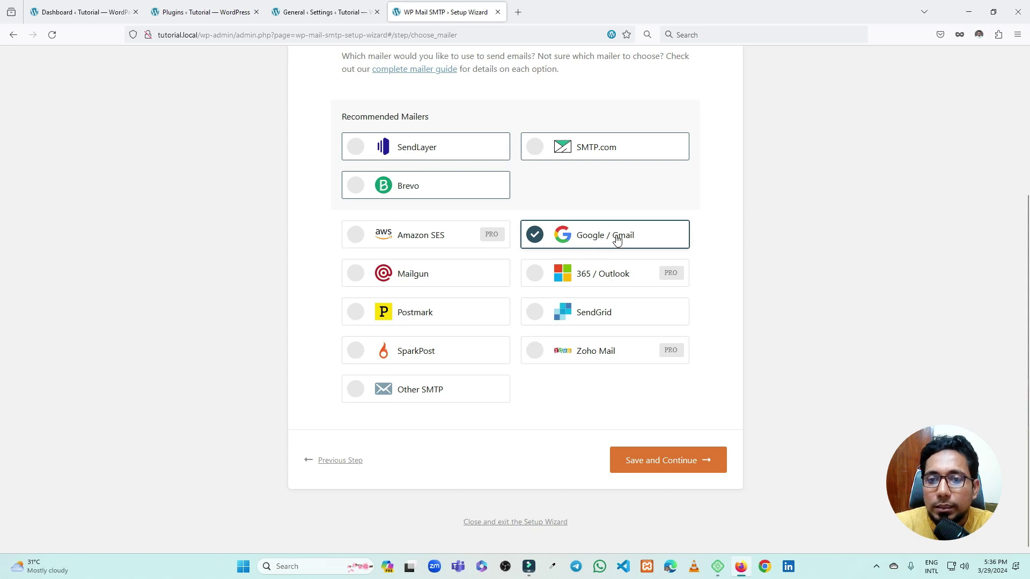
{"action": "left_click", "coordinate": [674, 461]}
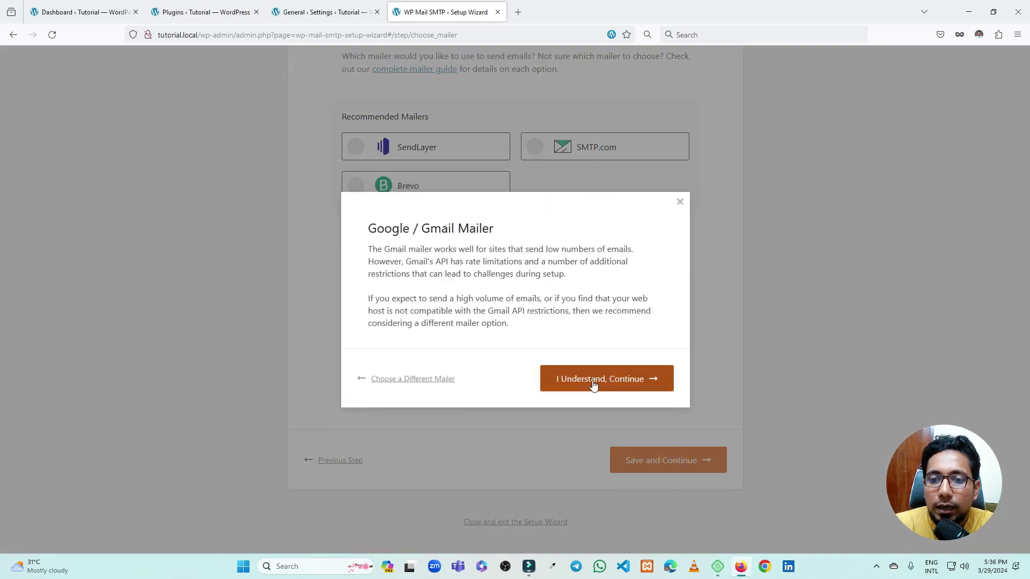
{"action": "left_click", "coordinate": [593, 382]}
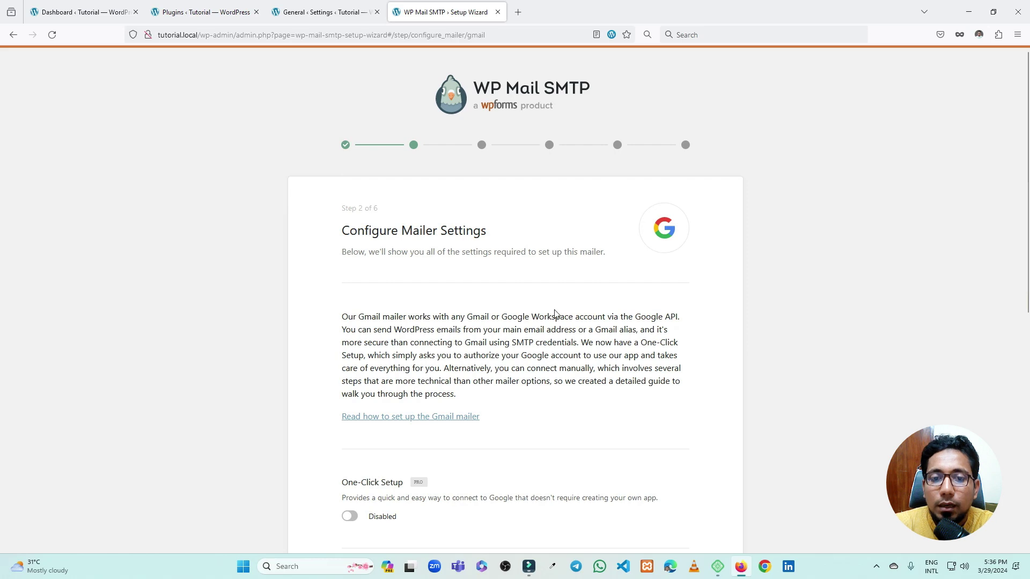
Leave Client ID and Client Secret empty and open the 'Read how to set up the Gmail mailer' guide
{"action": "scroll", "coordinate": [555, 314], "scroll_direction": "down", "scroll_amount": 6}
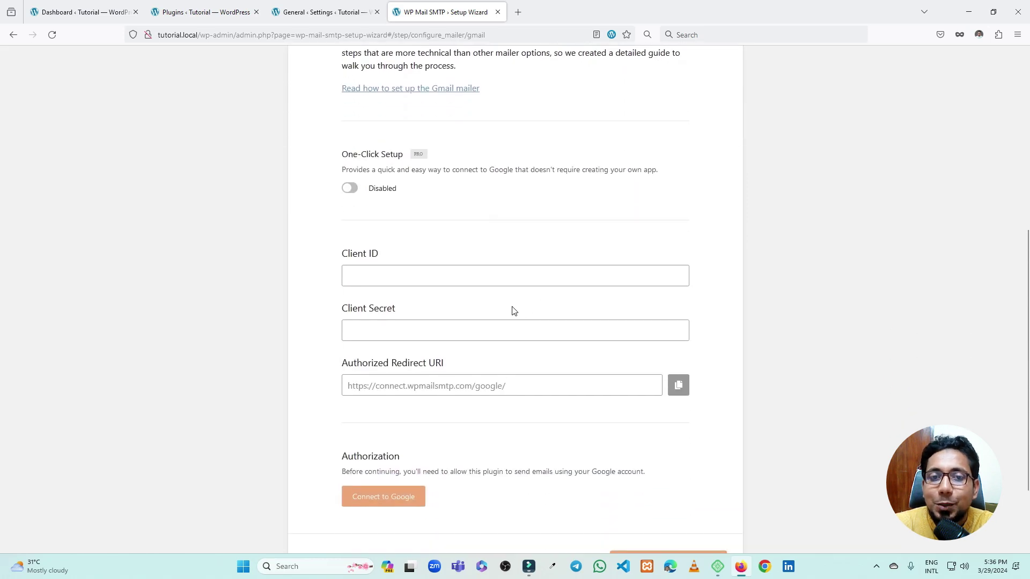
{"action": "left_click", "coordinate": [413, 275]}
{"action": "left_click", "coordinate": [326, 317]}
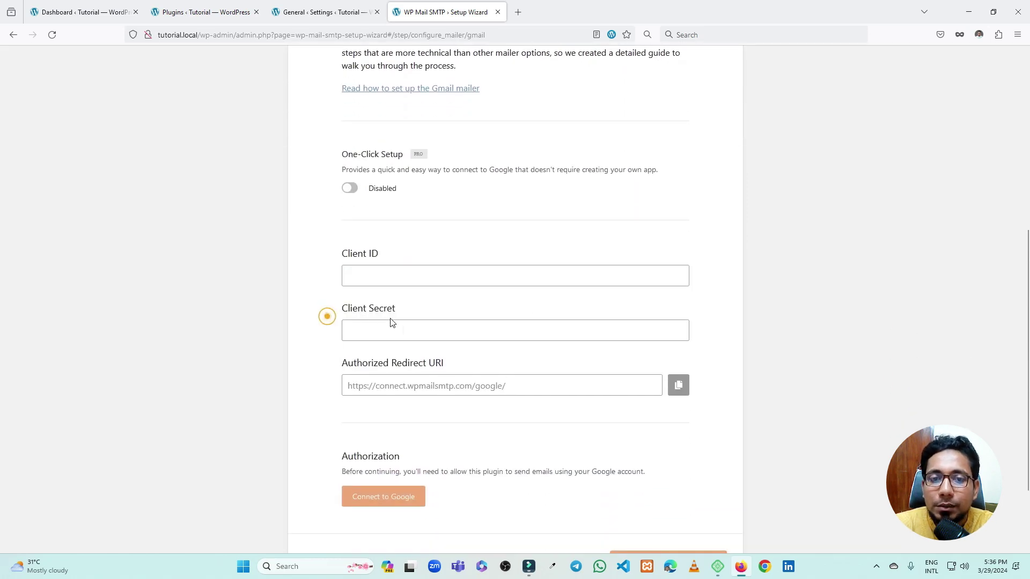
{"action": "left_click", "coordinate": [369, 329]}
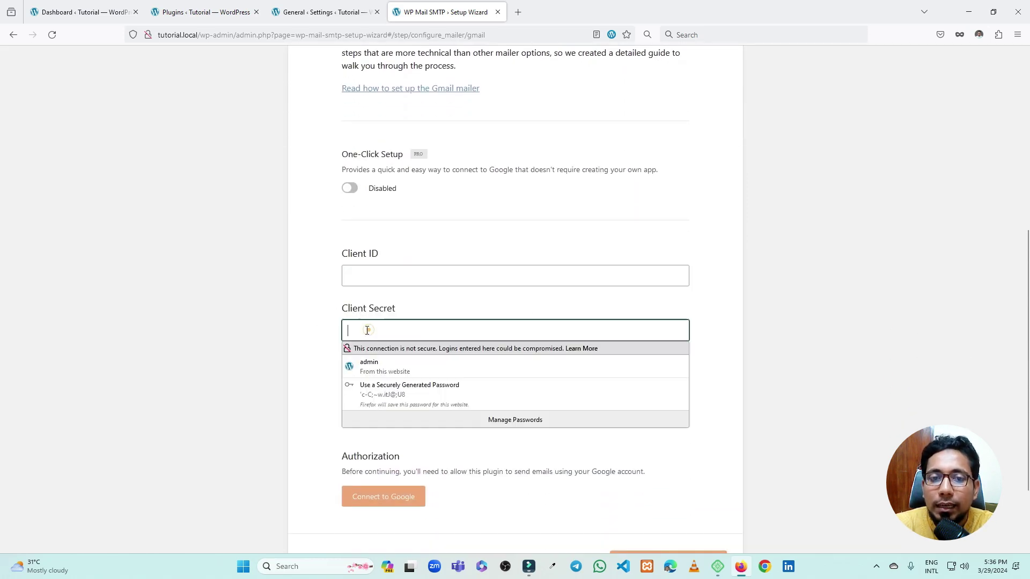
{"action": "left_click", "coordinate": [326, 305]}
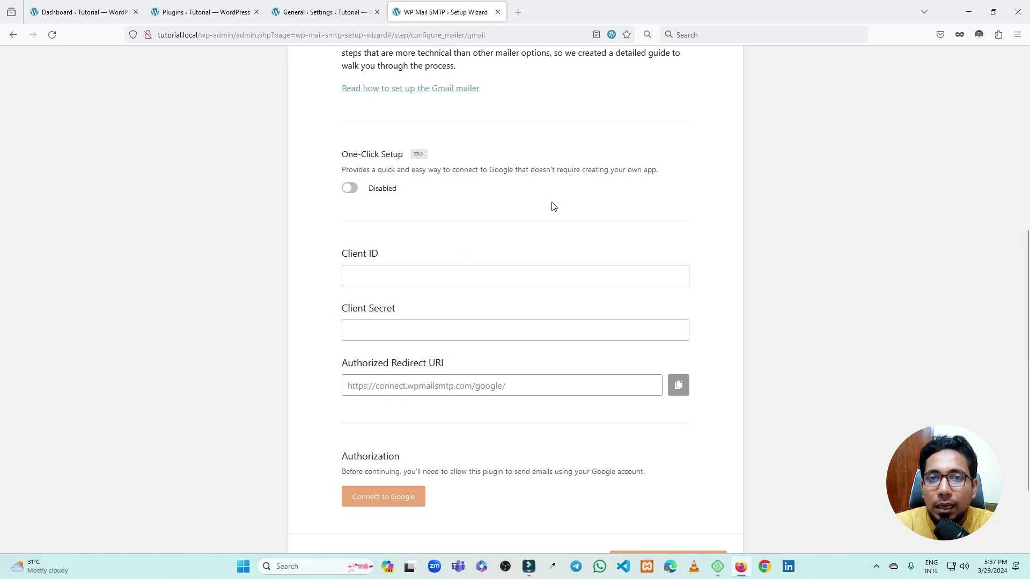
{"action": "left_click", "coordinate": [389, 92]}
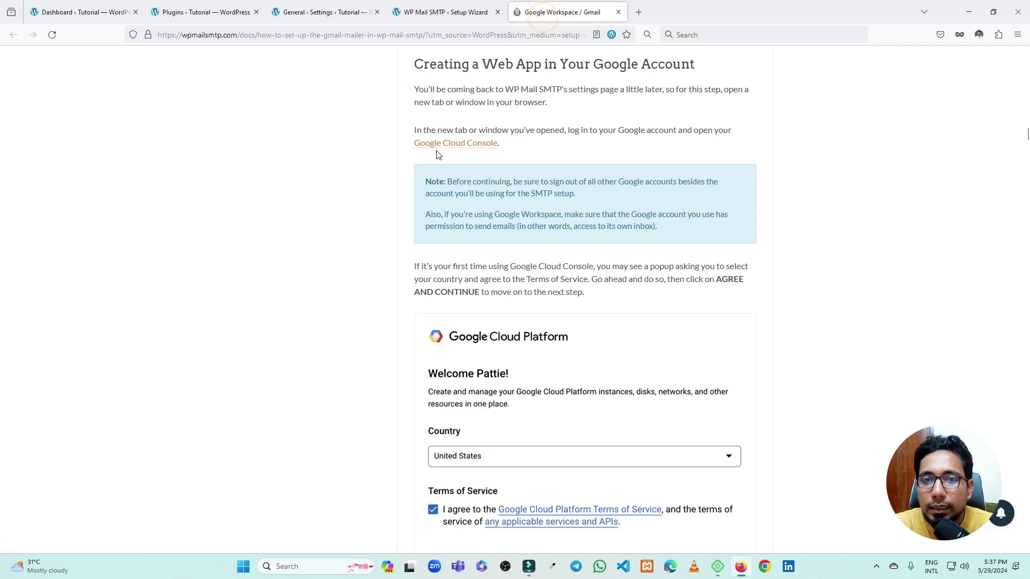
Open the Google Cloud Console link from the guide's Creating a Web App section
{"action": "left_click", "coordinate": [464, 146]}
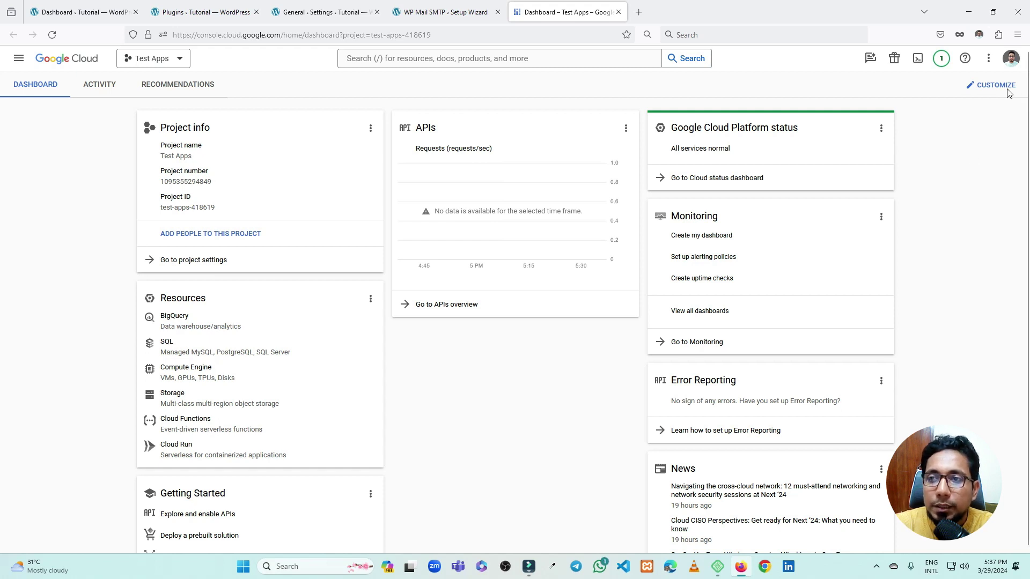
Switch the console to another Google account and open the project picker listing First Project
{"action": "left_click", "coordinate": [1010, 59]}
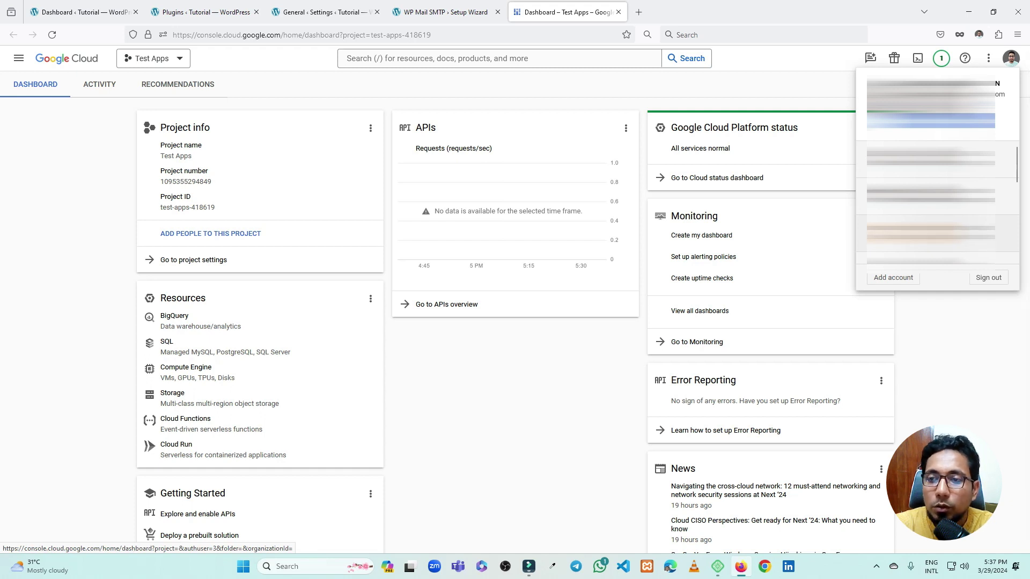
{"action": "left_click", "coordinate": [930, 233]}
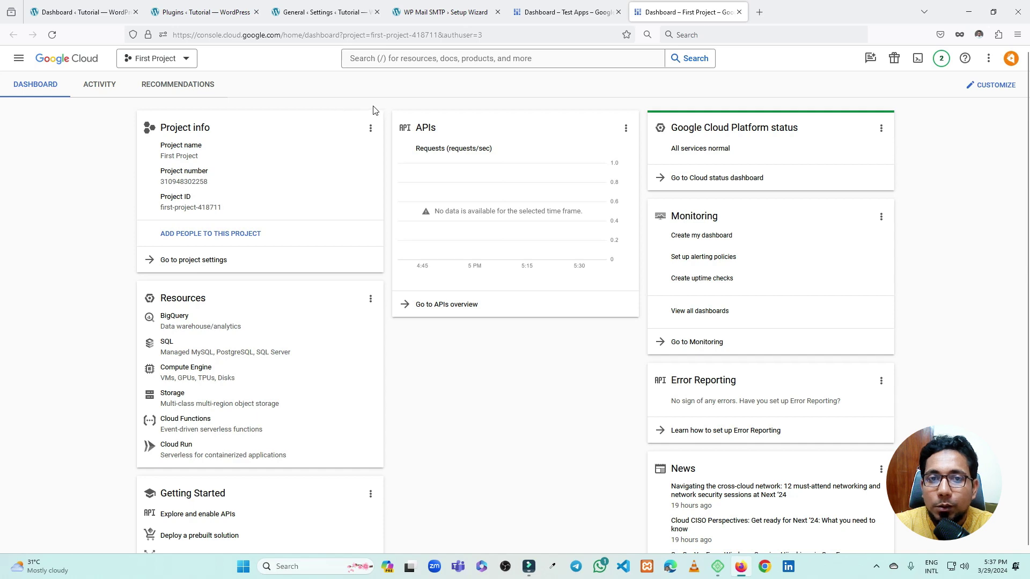
{"action": "left_click", "coordinate": [149, 60]}
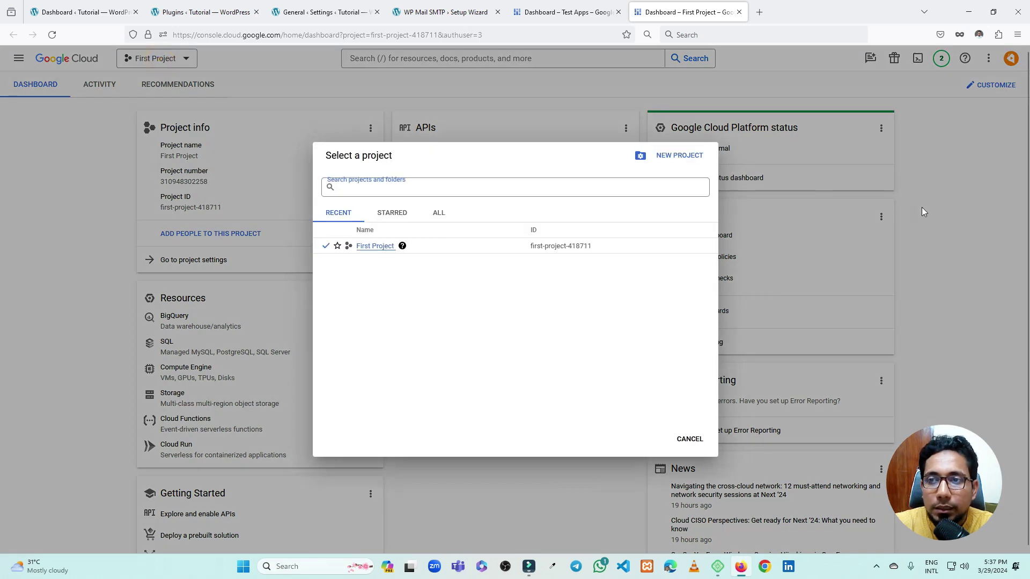
{"action": "left_click", "coordinate": [921, 205]}
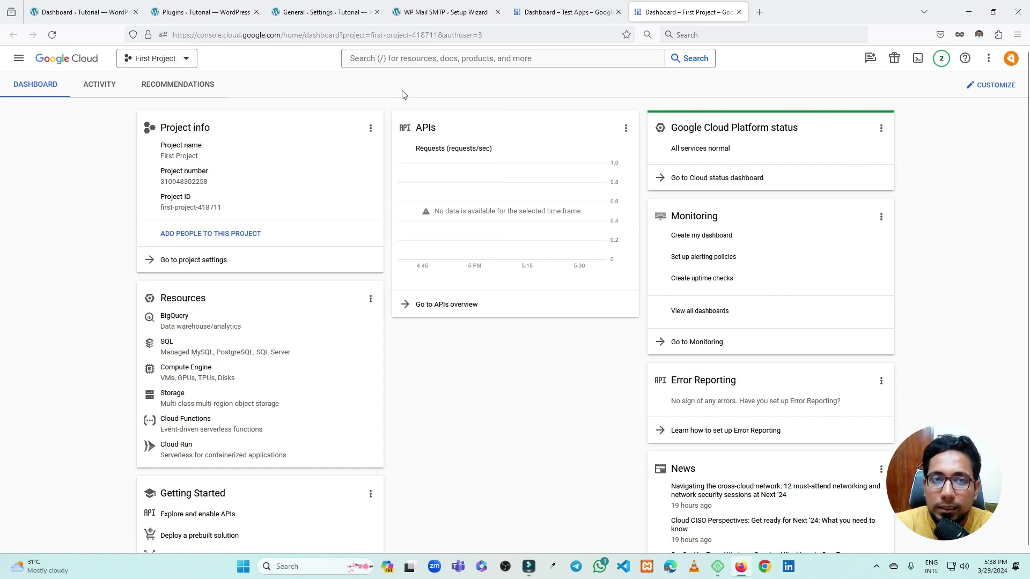
{"action": "left_click", "coordinate": [161, 60]}
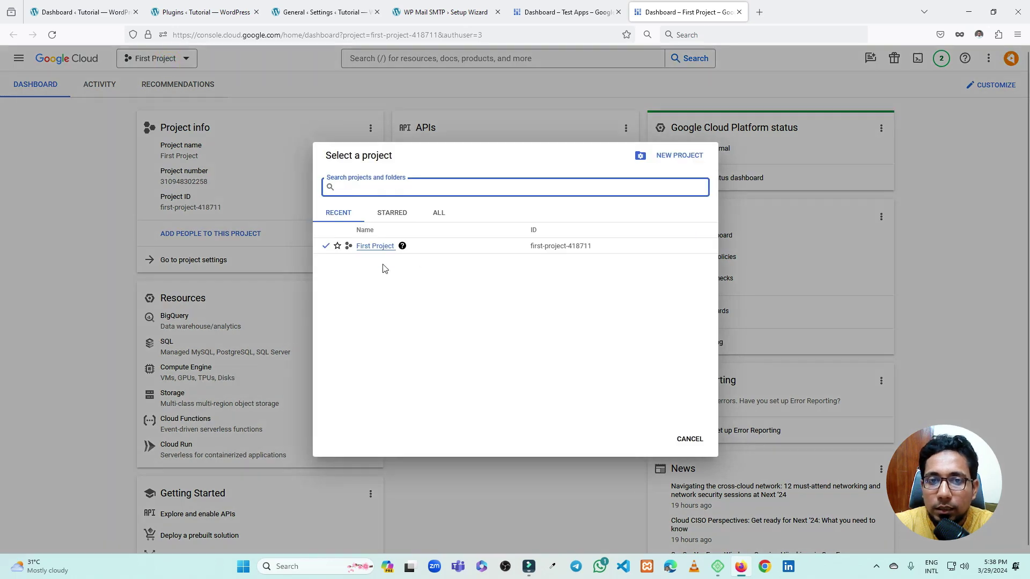
{"action": "left_click", "coordinate": [375, 246]}
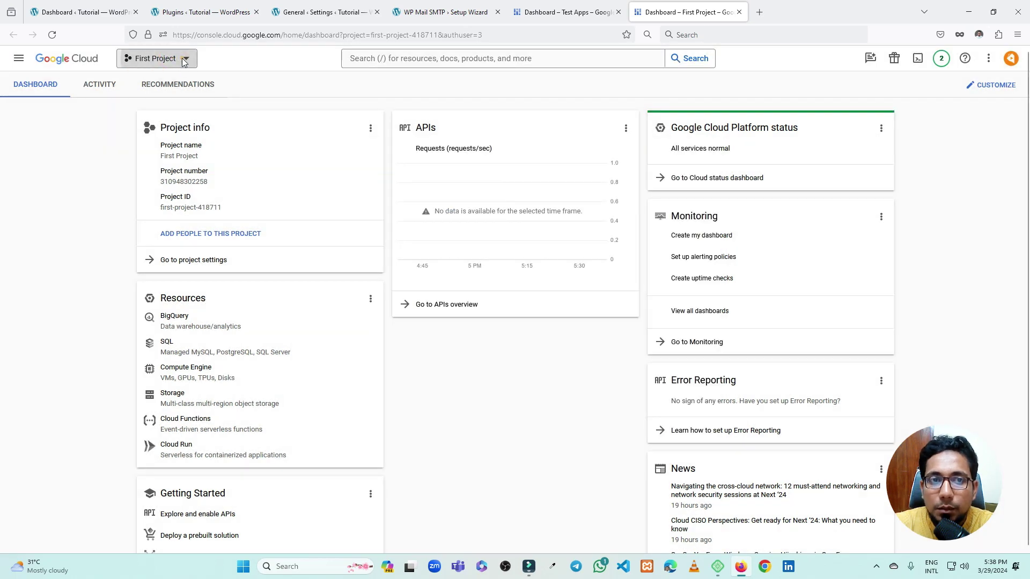
{"action": "left_click", "coordinate": [183, 60]}
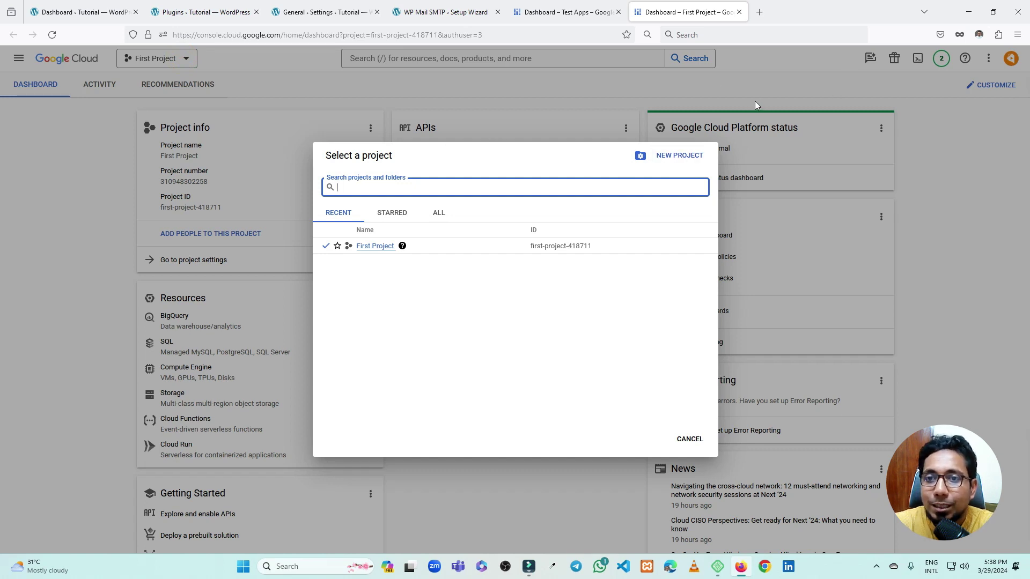
Start a new project, replace the default name with SMTP PROJECT, and create it
{"action": "left_click", "coordinate": [672, 158]}
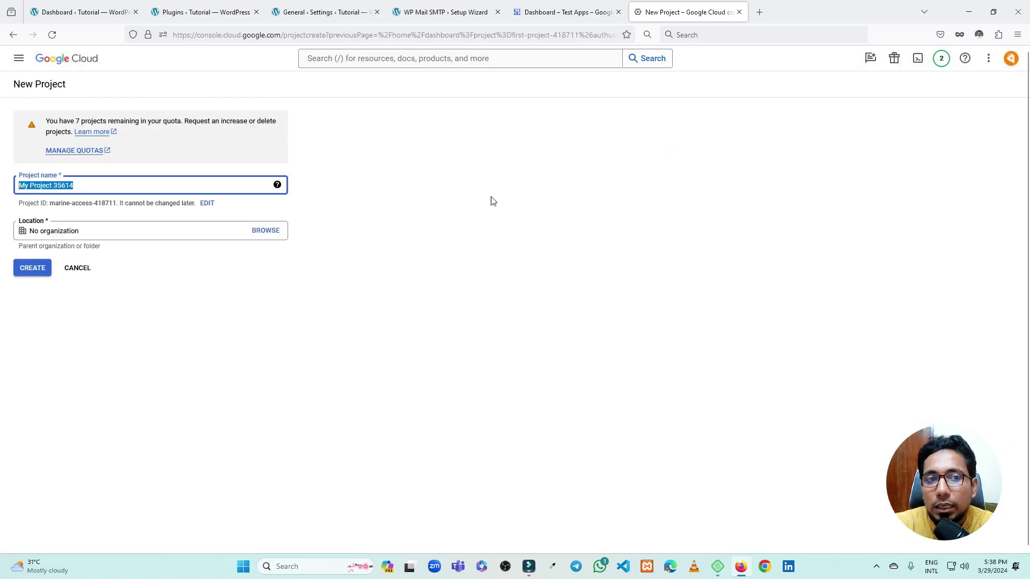
{"action": "left_click", "coordinate": [87, 189]}
{"action": "triple_click", "coordinate": [117, 186]}
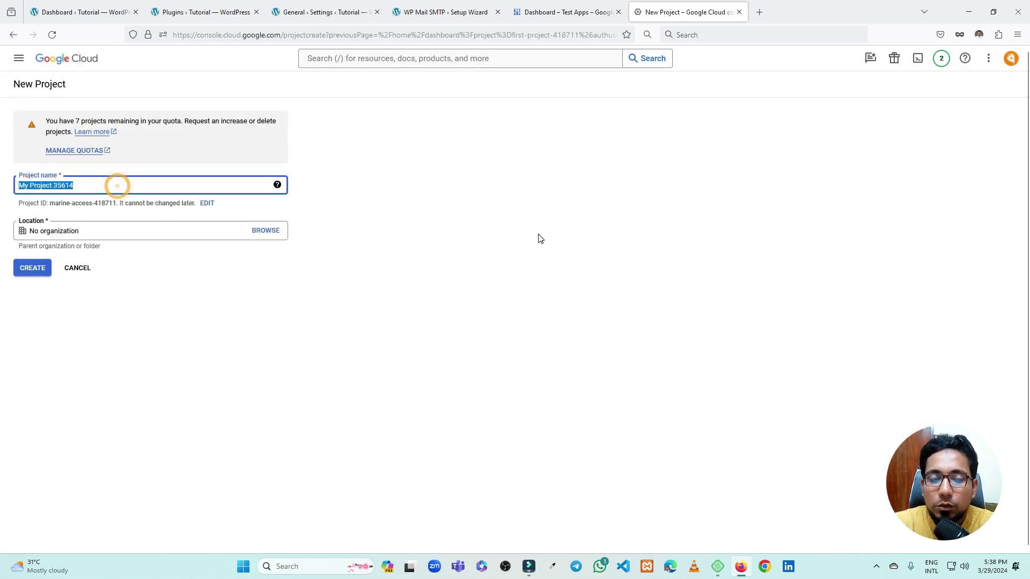
{"action": "type", "text": "S"}
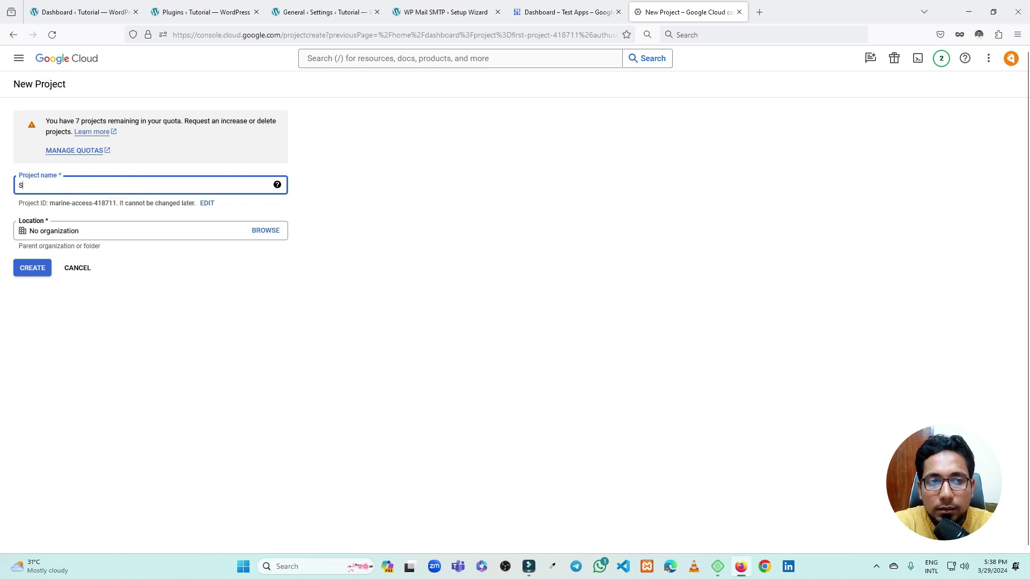
{"action": "type", "text": "AM"}
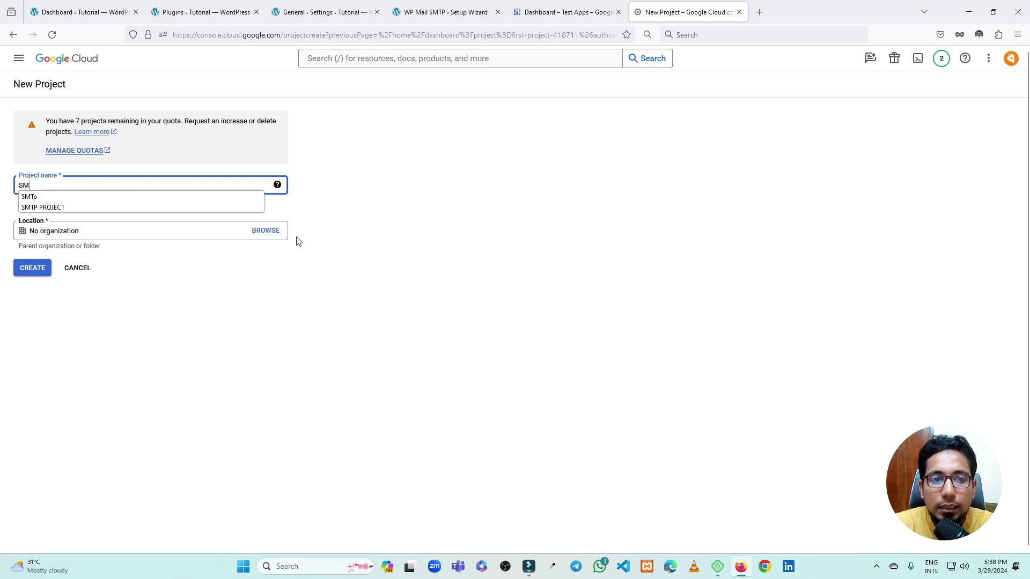
{"action": "left_click", "coordinate": [239, 208]}
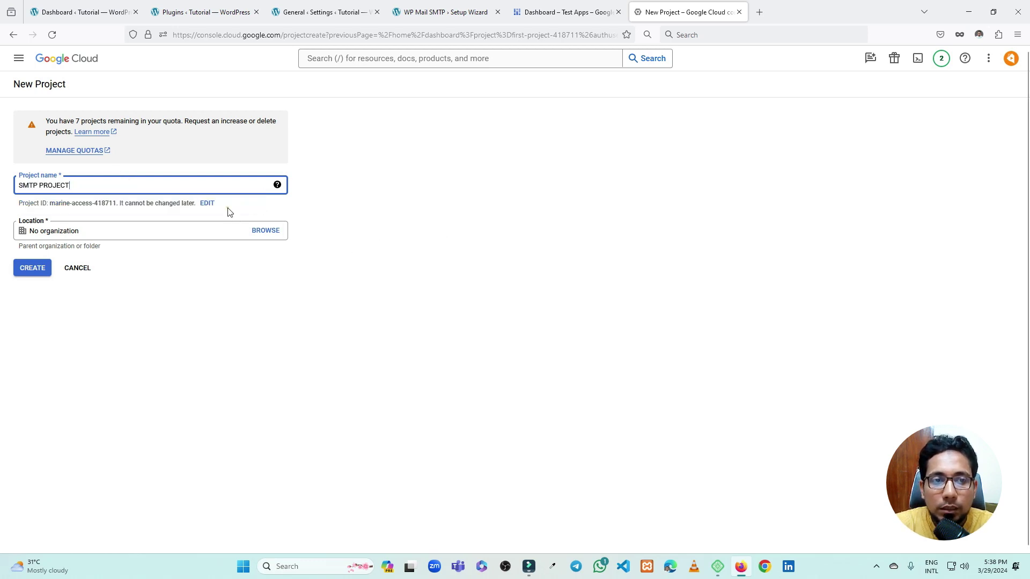
{"action": "left_click", "coordinate": [35, 268]}
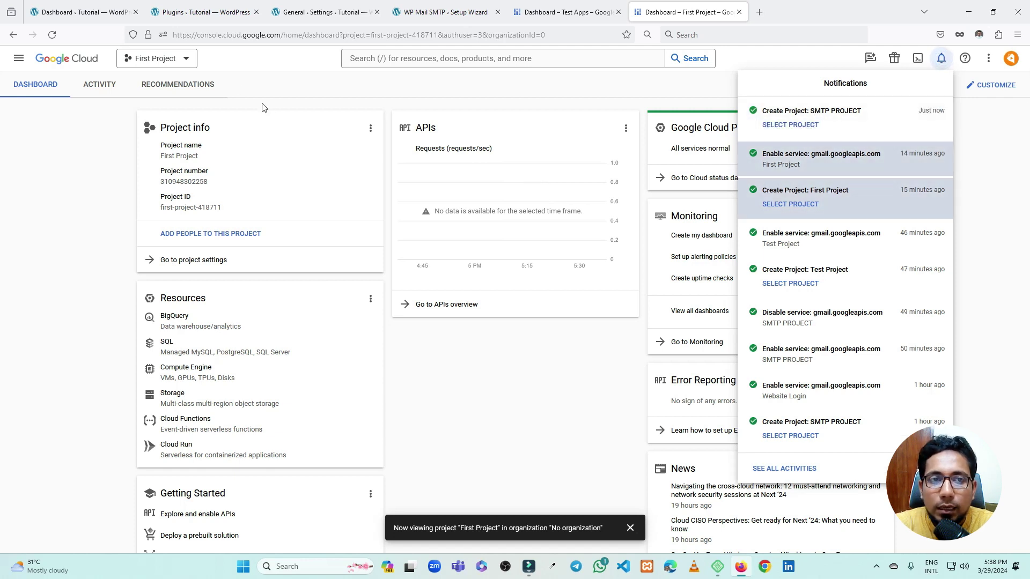
Switch to SMTP PROJECT and go to APIs & Services > Enabled APIs & services
{"action": "left_click", "coordinate": [182, 61]}
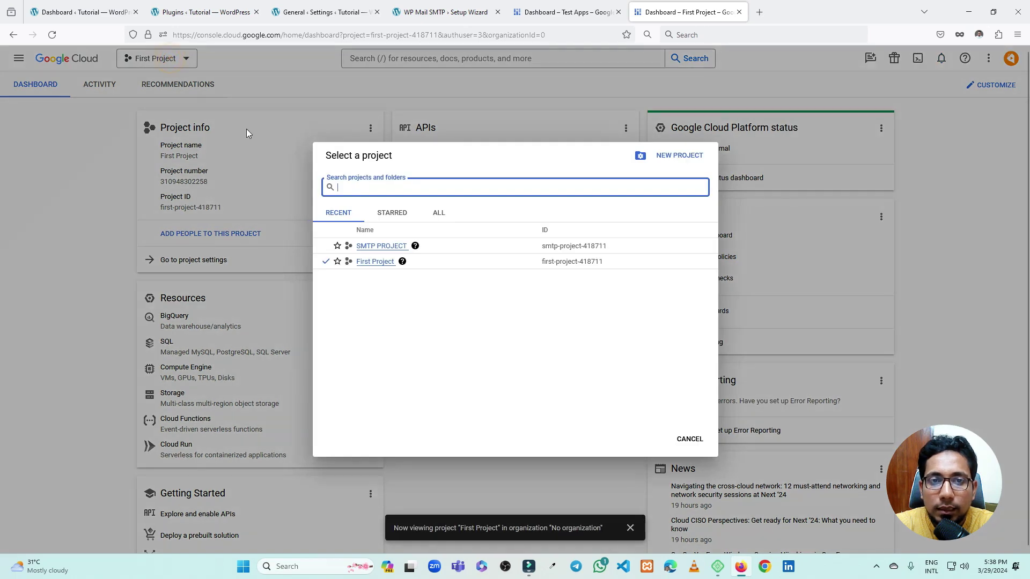
{"action": "left_click", "coordinate": [380, 247]}
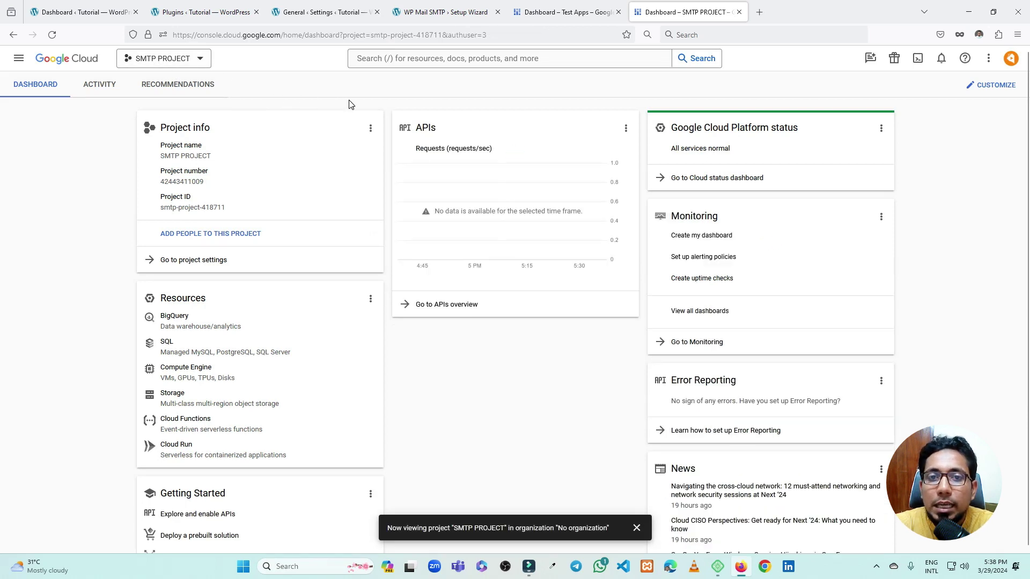
{"action": "left_click", "coordinate": [18, 63]}
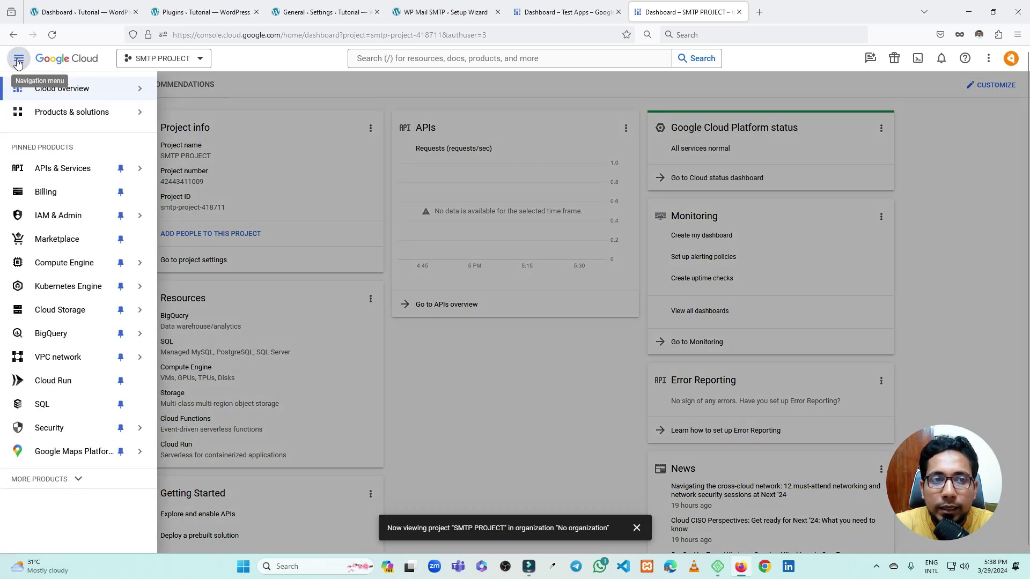
{"action": "mouse_move", "coordinate": [66, 172]}
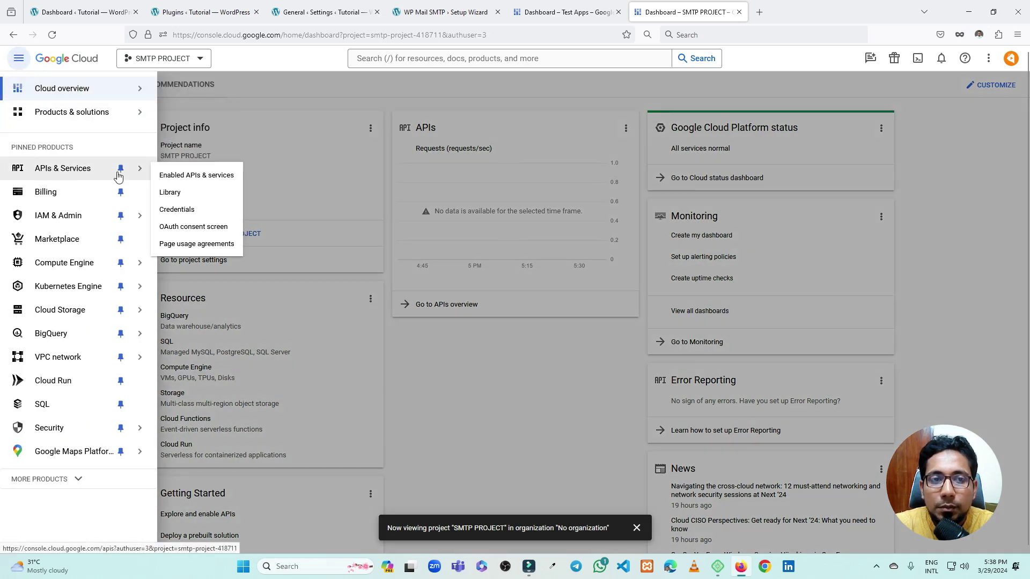
{"action": "left_click", "coordinate": [179, 175]}
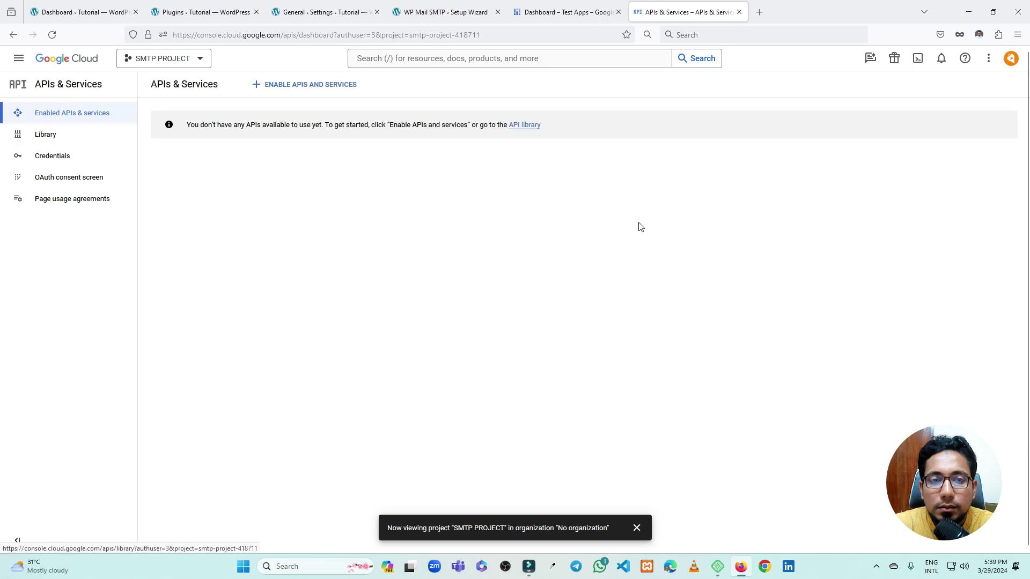
Open the API Library and search it for 'gmail'
{"action": "left_click", "coordinate": [312, 89]}
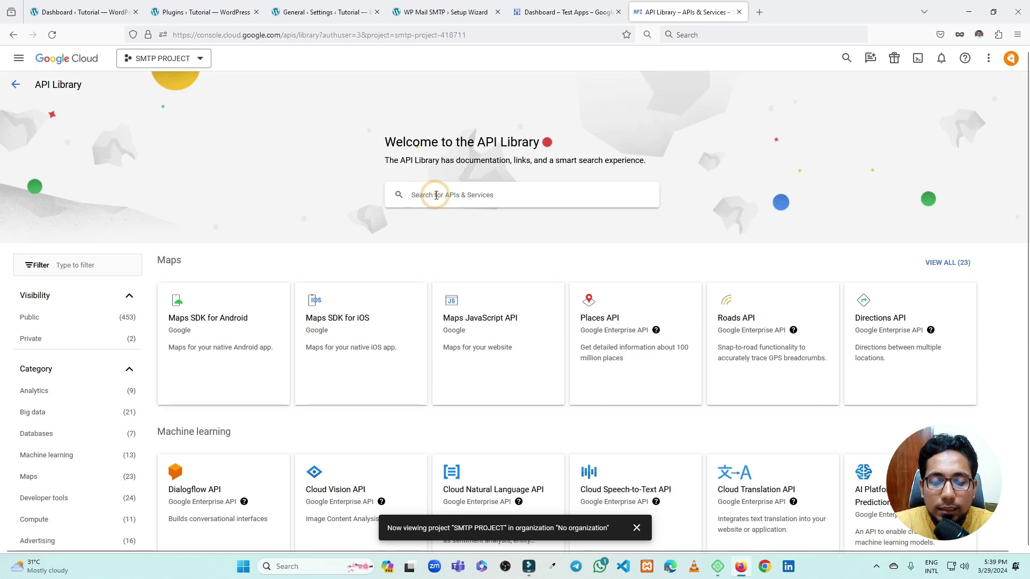
{"action": "left_click", "coordinate": [429, 195]}
{"action": "type", "text": "gmail"}
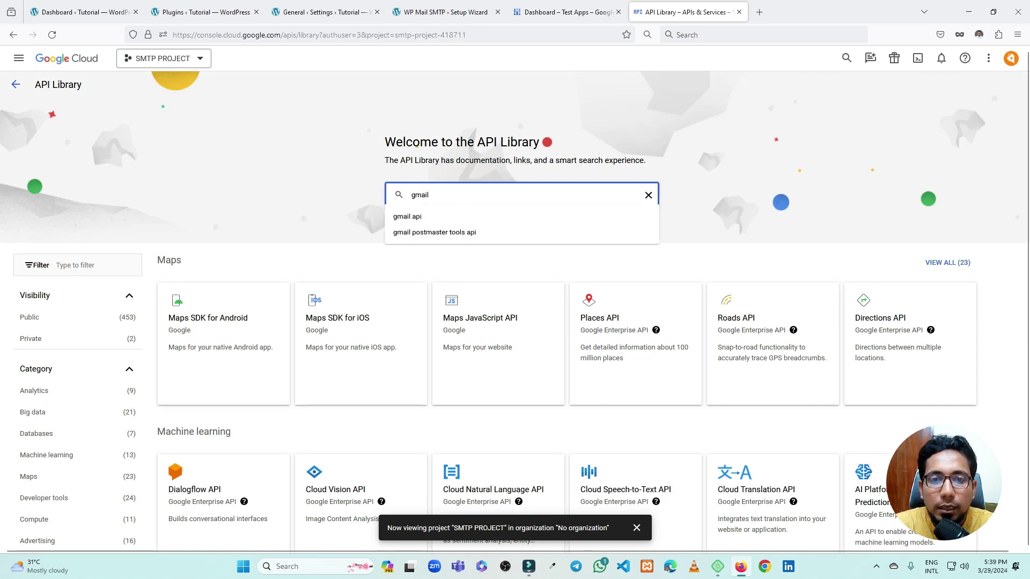
Find the Gmail API in the API Library and enable it for SMTP PROJECT
{"action": "left_click", "coordinate": [407, 219]}
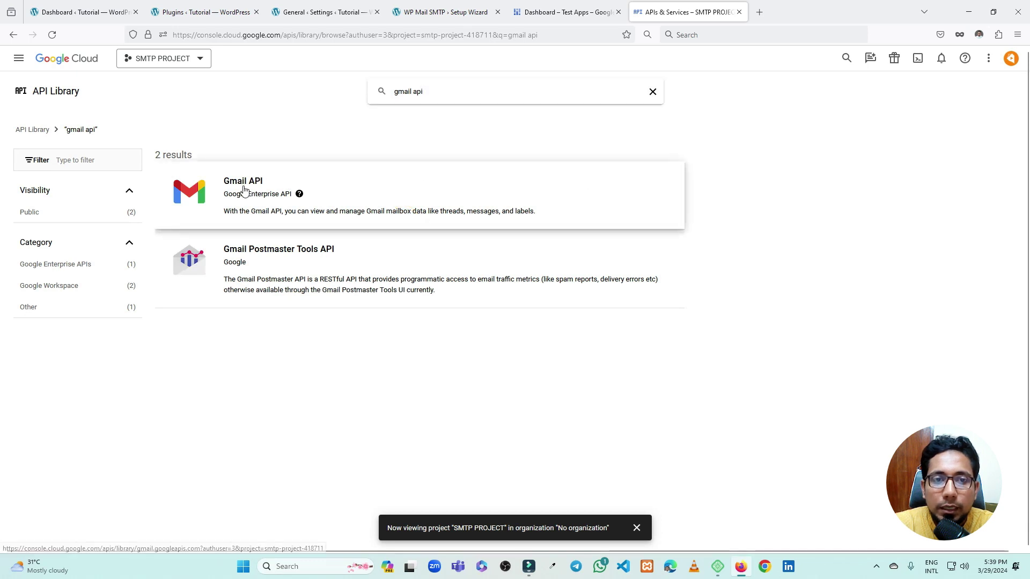
{"action": "left_click", "coordinate": [240, 188]}
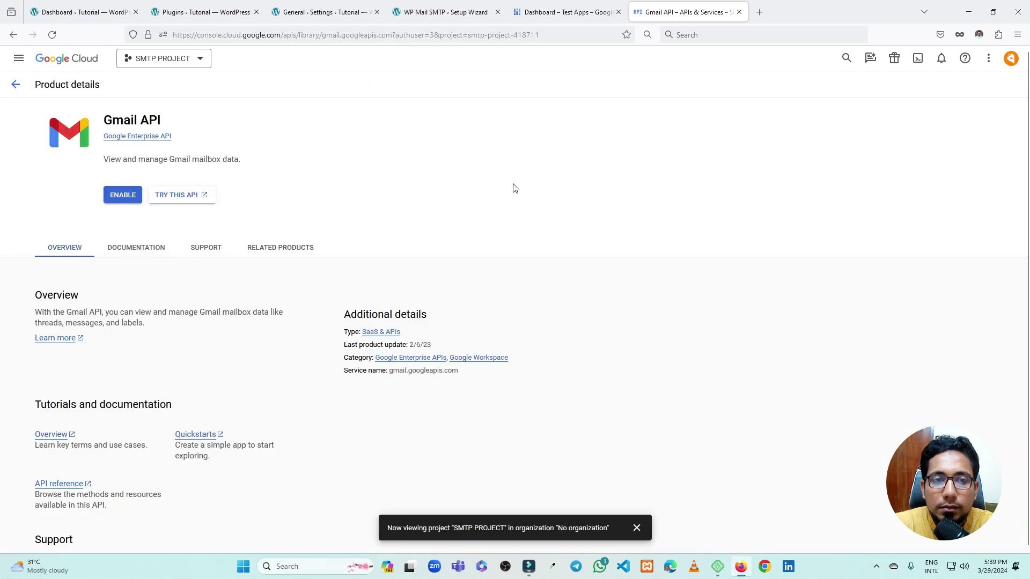
{"action": "left_click", "coordinate": [123, 196]}
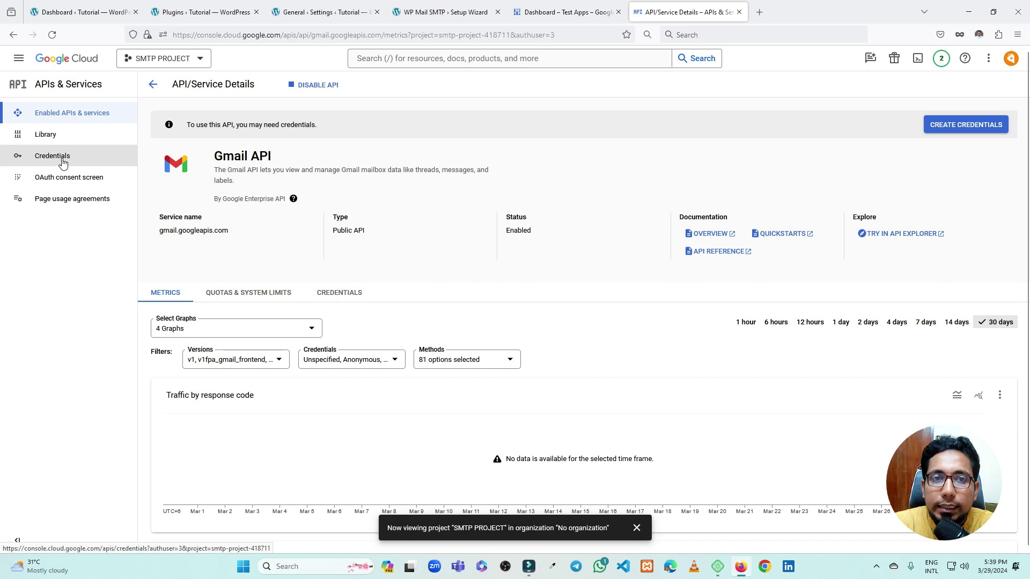
Start user-data Gmail API credentials, naming the app 'SMTP Apps' with the account's support e-mail
{"action": "left_click", "coordinate": [960, 127]}
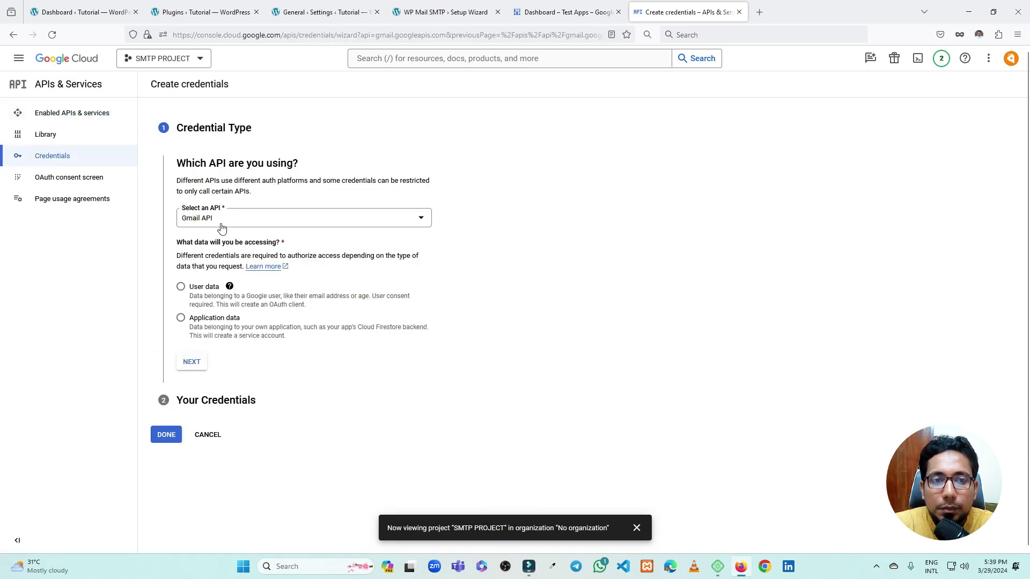
{"action": "left_click", "coordinate": [181, 288]}
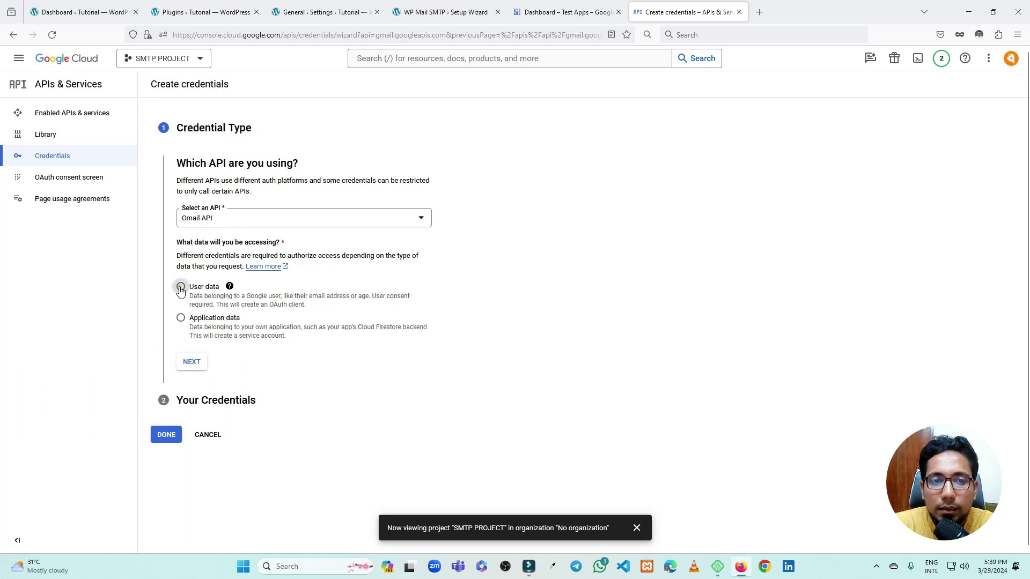
{"action": "left_click", "coordinate": [192, 362]}
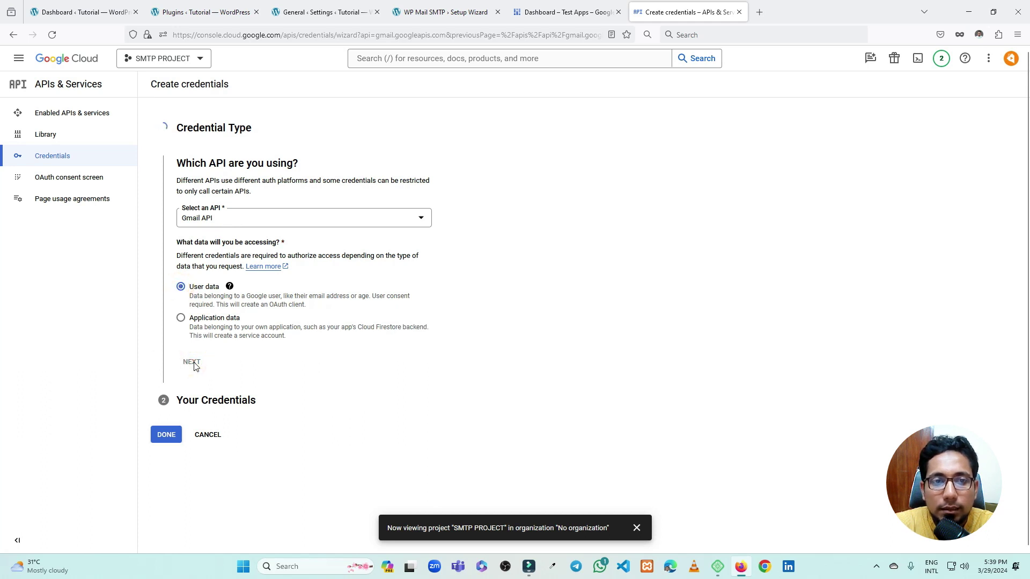
{"action": "left_click", "coordinate": [213, 261]}
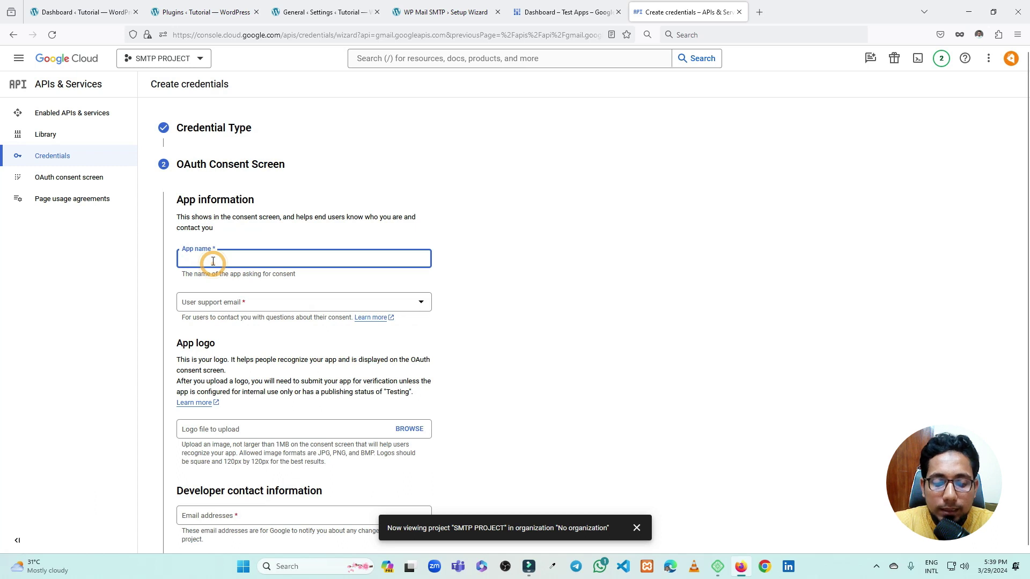
{"action": "type", "text": "S"}
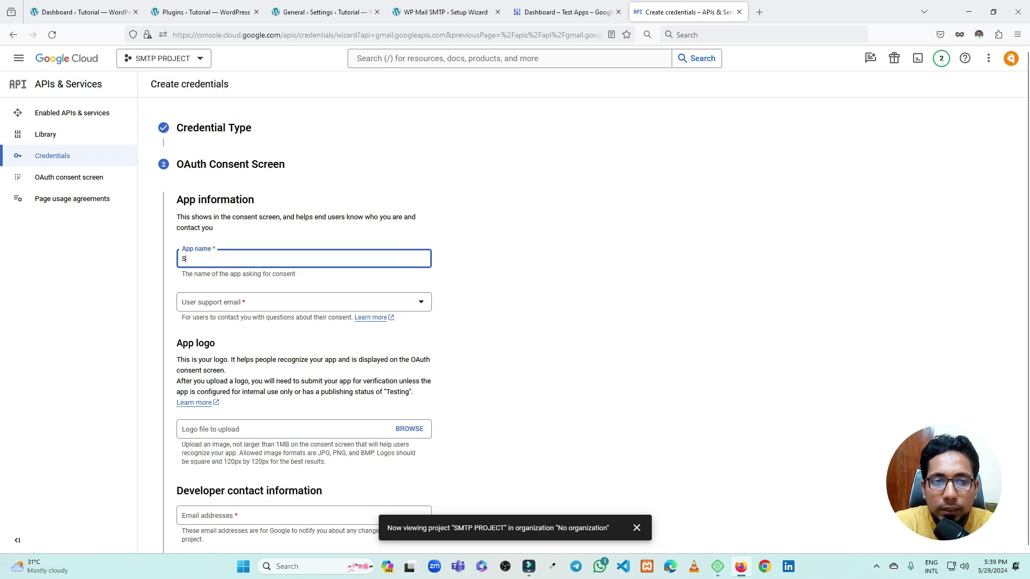
{"action": "type", "text": "MP"}
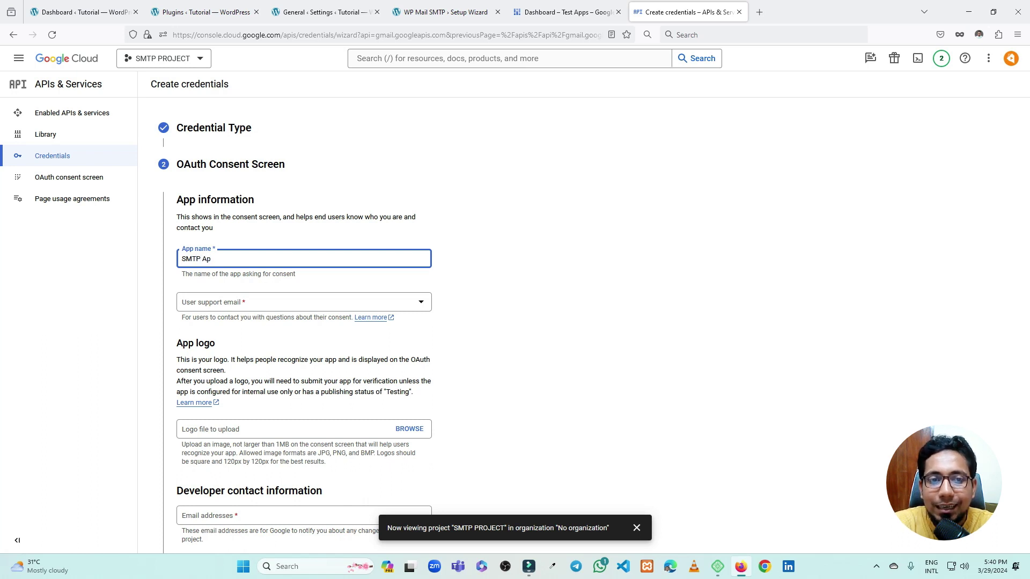
{"action": "left_click", "coordinate": [453, 290]}
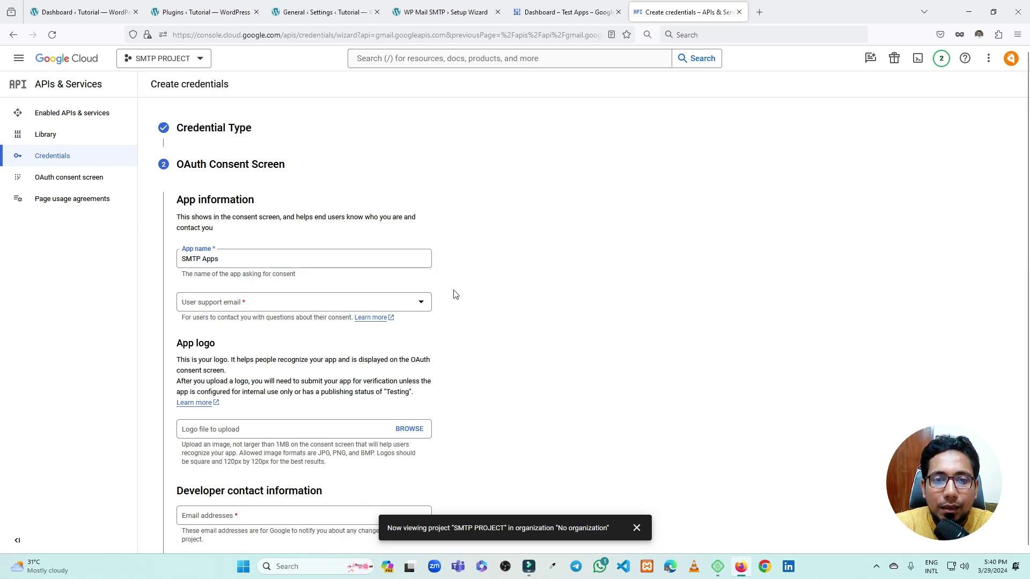
{"action": "left_click", "coordinate": [276, 303]}
{"action": "left_click", "coordinate": [261, 310]}
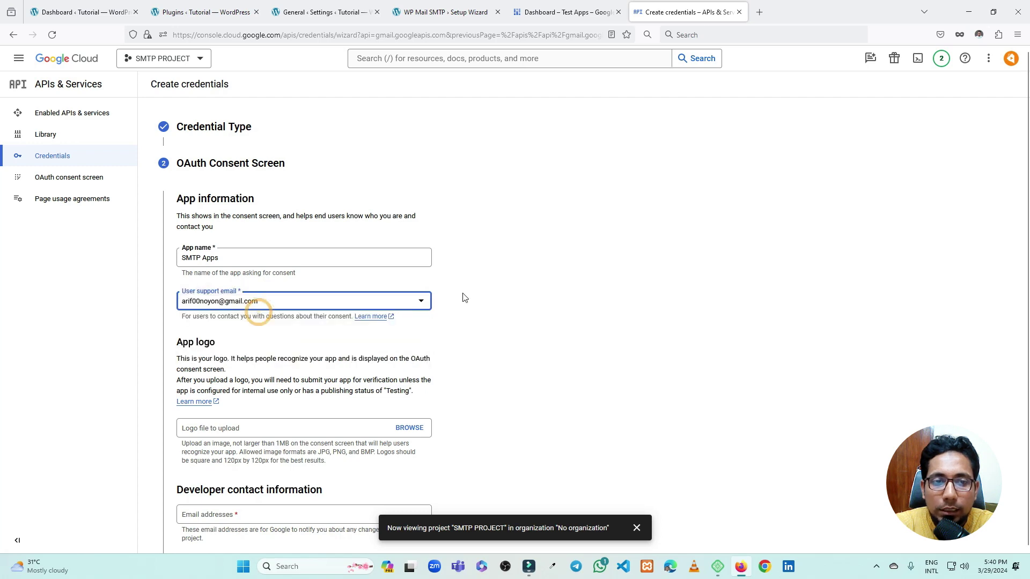
Enter the developer contact e-mail and save the consent screen to reach the Scopes step
{"action": "scroll", "coordinate": [208, 290], "scroll_direction": "down", "scroll_amount": 3}
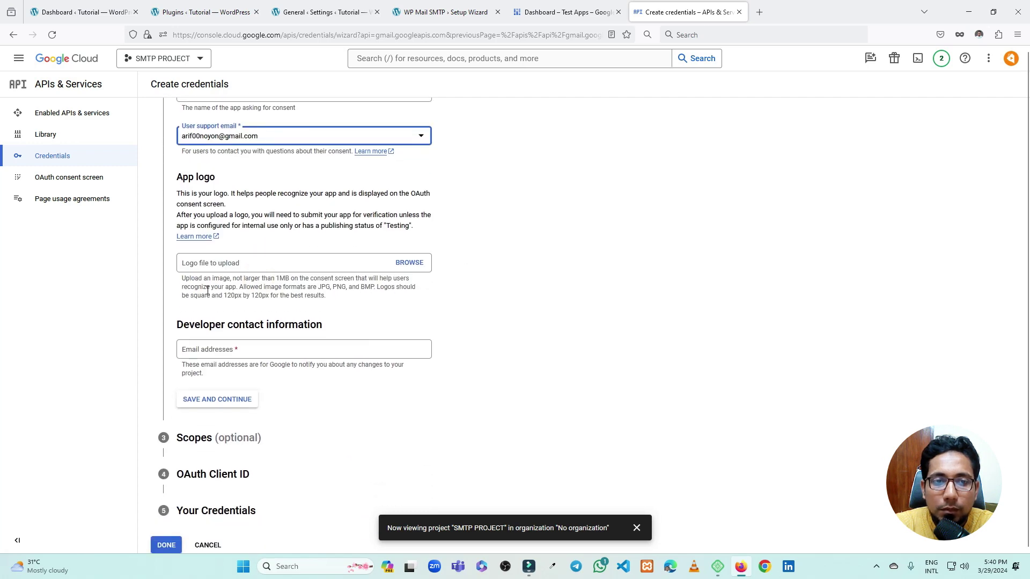
{"action": "scroll", "coordinate": [219, 363], "scroll_direction": "up", "scroll_amount": 1}
{"action": "left_click", "coordinate": [204, 365]}
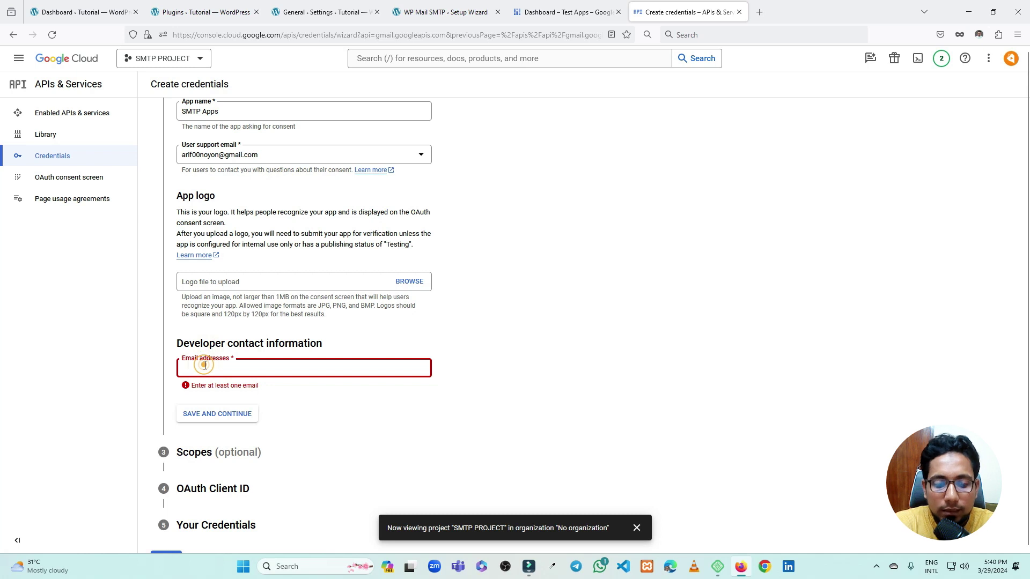
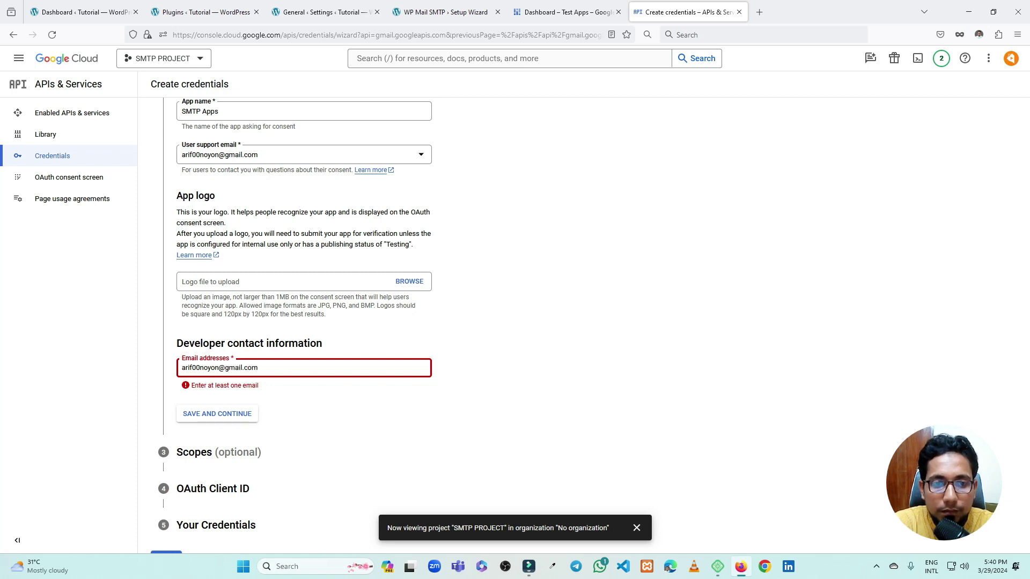
{"action": "left_click", "coordinate": [217, 413]}
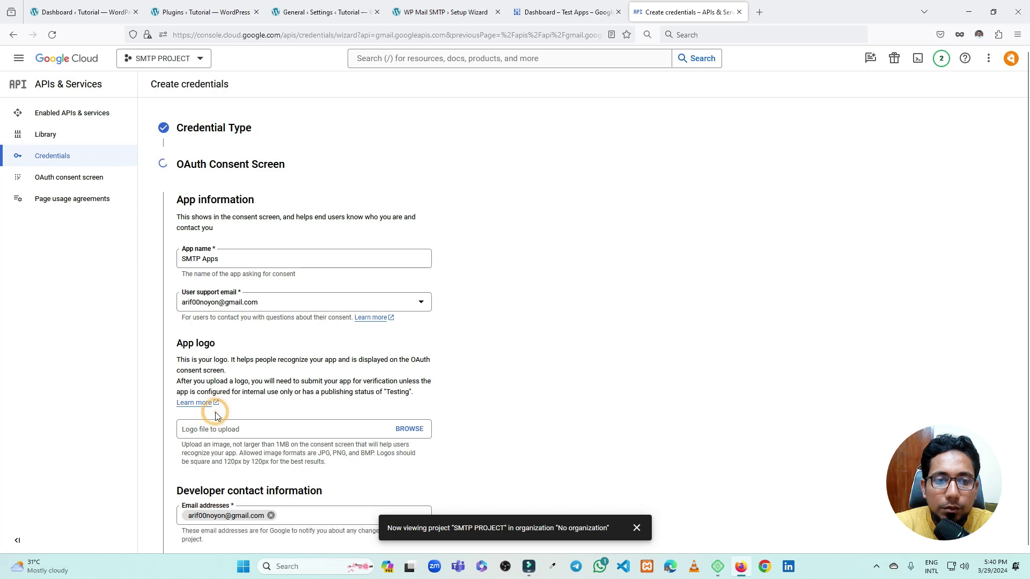
{"action": "scroll", "coordinate": [436, 335], "scroll_direction": "down", "scroll_amount": 3}
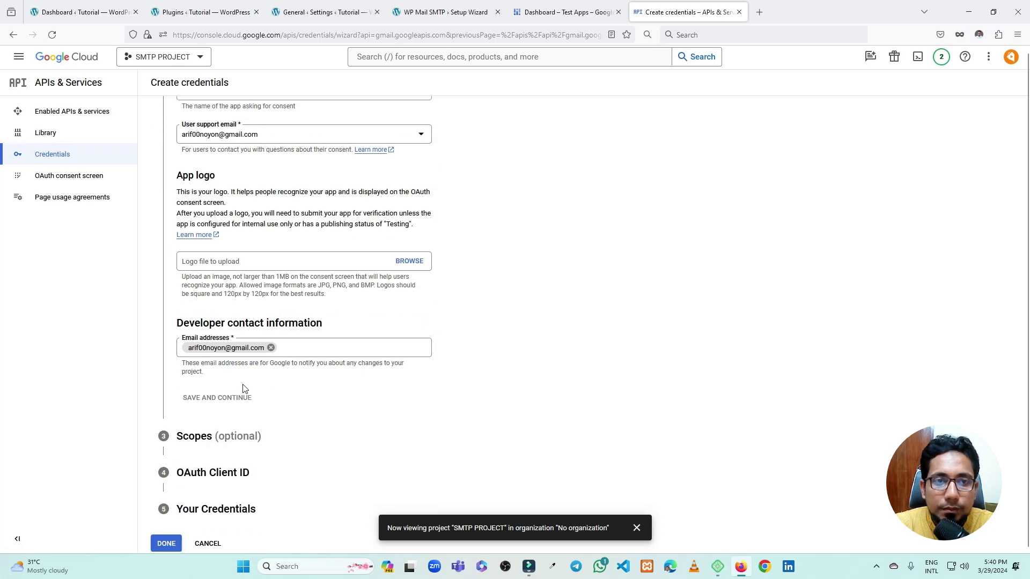
{"action": "scroll", "coordinate": [322, 278], "scroll_direction": "down", "scroll_amount": 5}
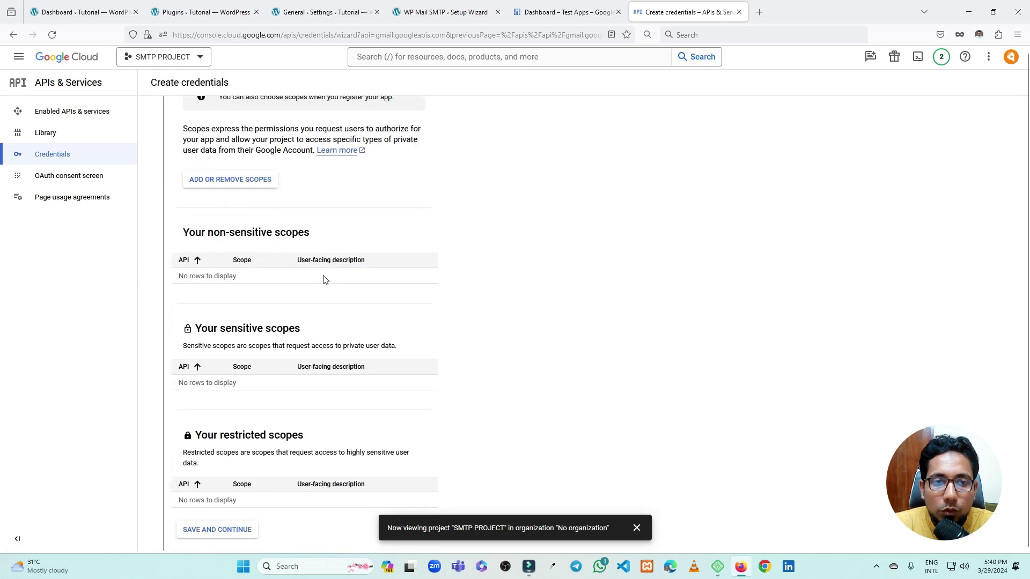
Skip scopes and make the OAuth client a Web application named 'SMTP Clients' with one redirect URI row
{"action": "left_click", "coordinate": [224, 444]}
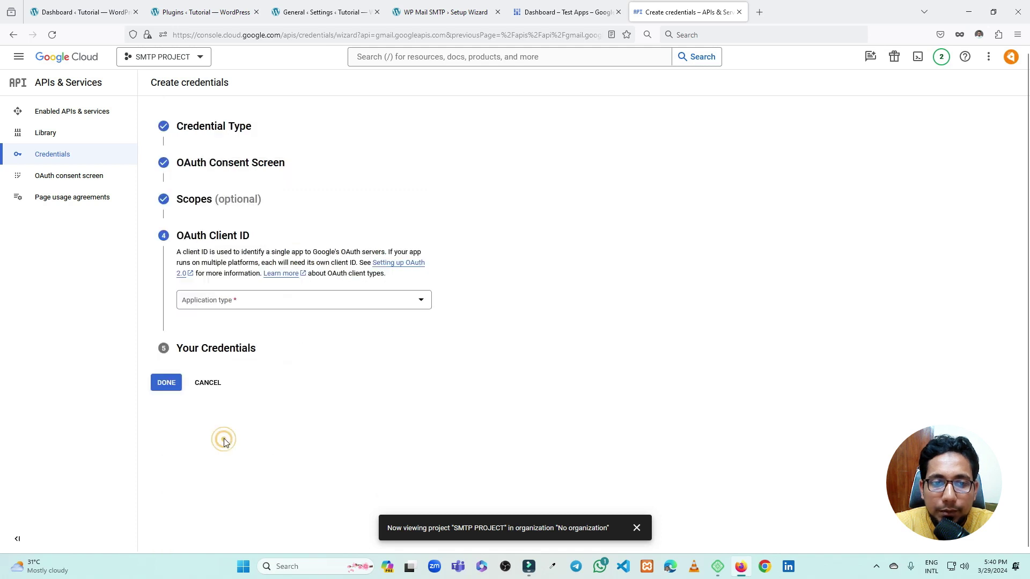
{"action": "left_click", "coordinate": [233, 307]}
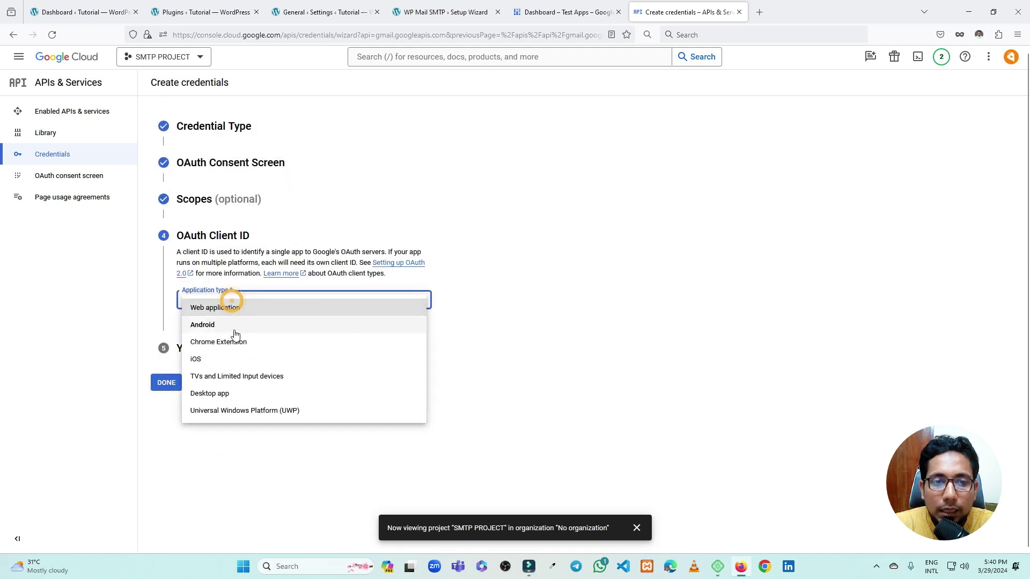
{"action": "left_click", "coordinate": [232, 307]}
{"action": "scroll", "coordinate": [231, 317], "scroll_direction": "down", "scroll_amount": 2}
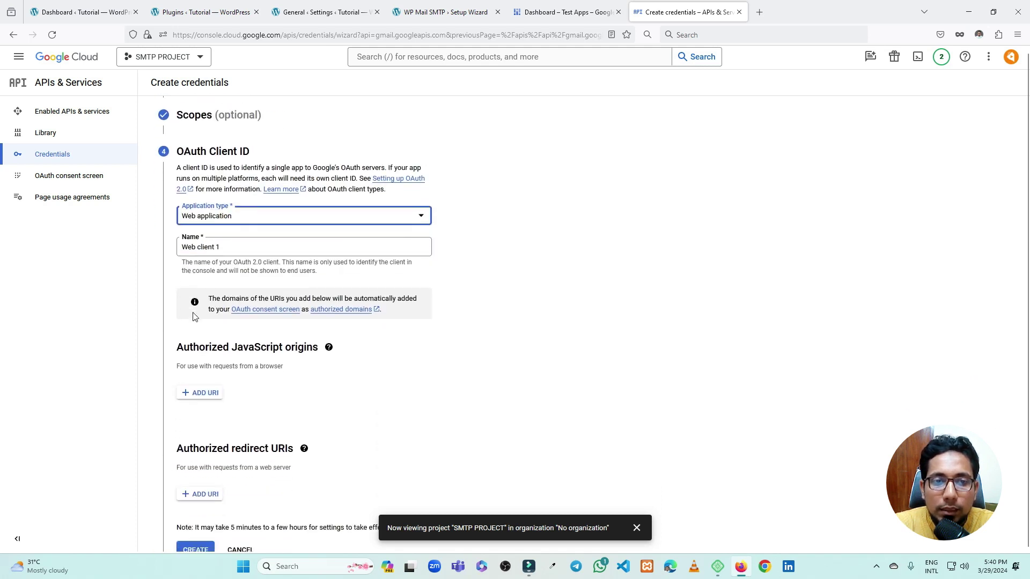
{"action": "triple_click", "coordinate": [224, 244]}
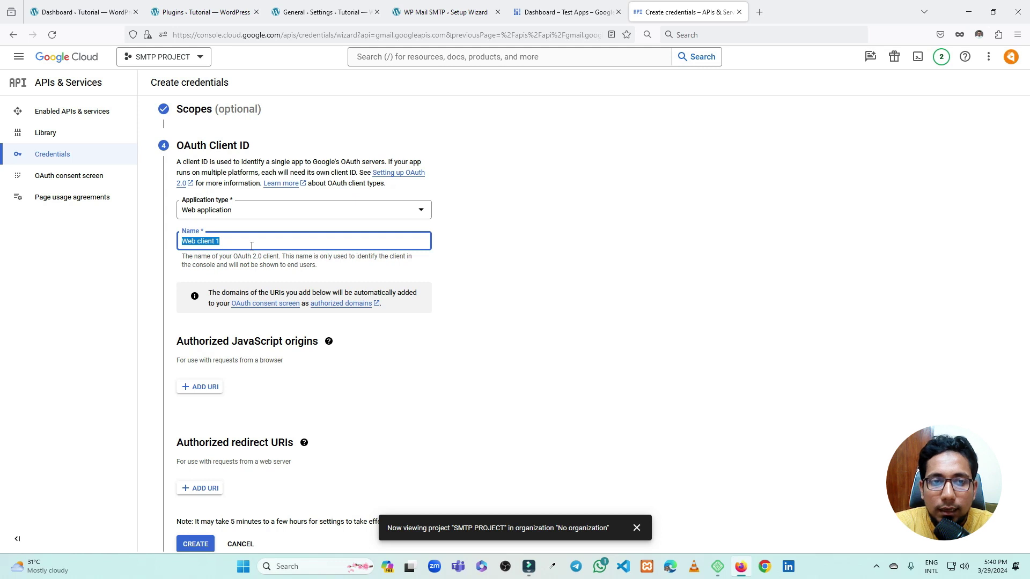
{"action": "type", "text": "SMTP"}
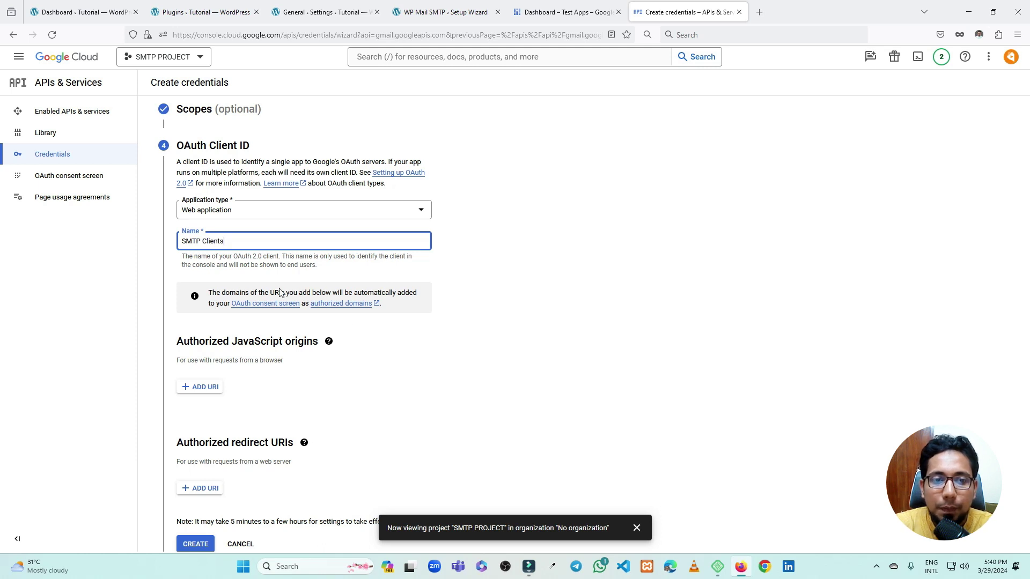
{"action": "left_click", "coordinate": [515, 359]}
{"action": "scroll", "coordinate": [513, 359], "scroll_direction": "down", "scroll_amount": 2}
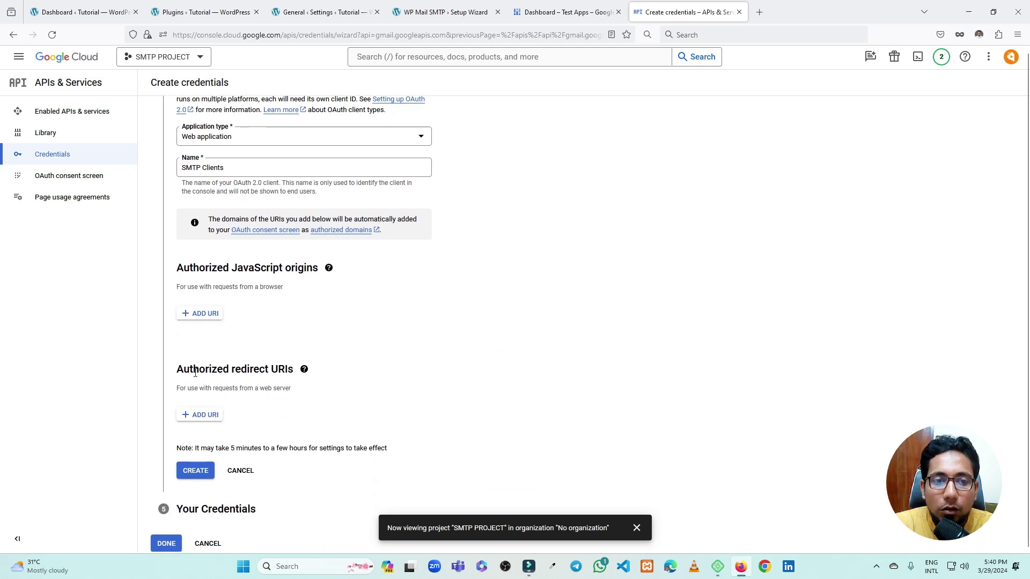
{"action": "left_click", "coordinate": [208, 418]}
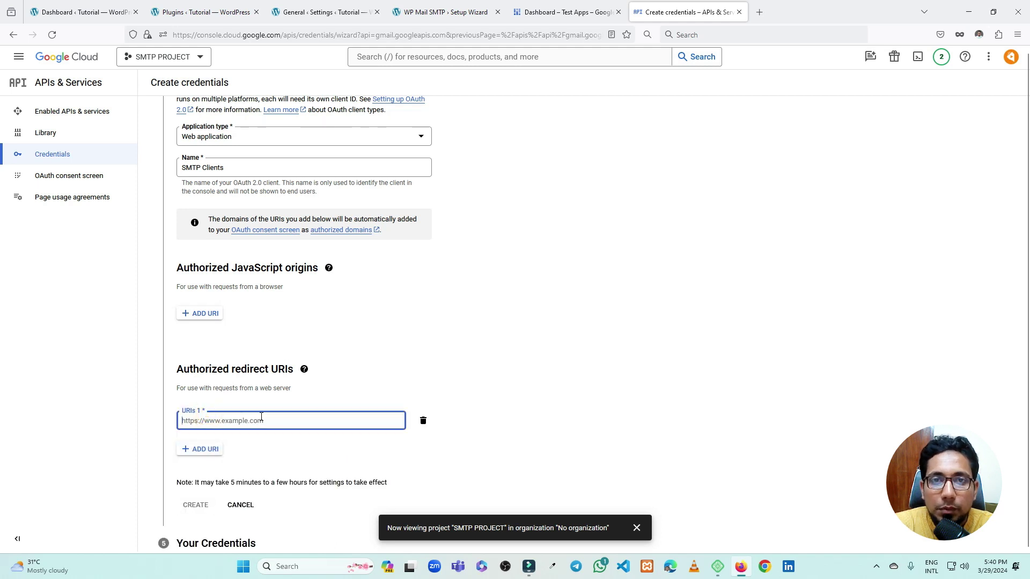
Copy the authorized redirect URI from the WP Mail SMTP wizard
{"action": "left_click", "coordinate": [460, 11]}
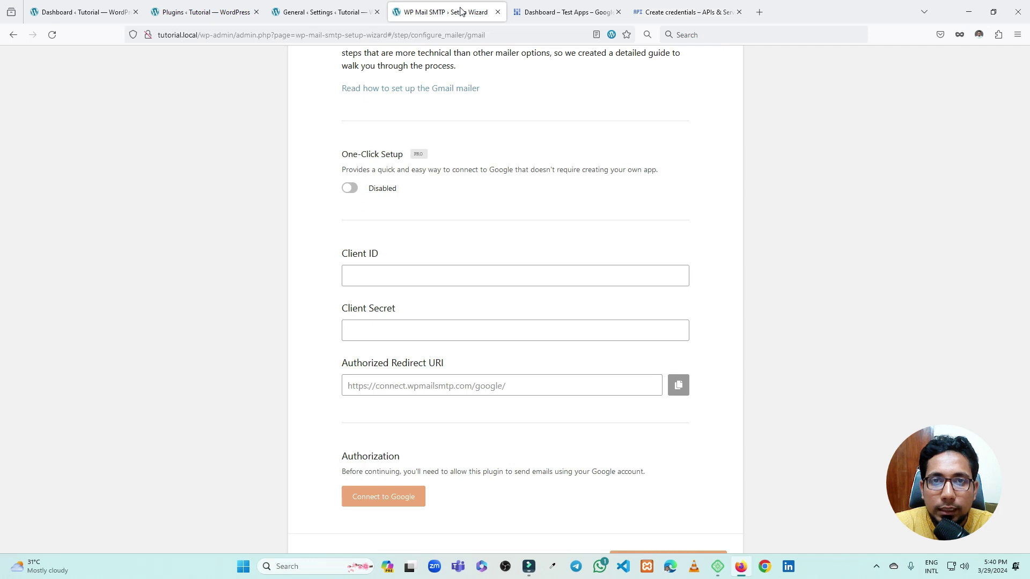
{"action": "scroll", "coordinate": [424, 278], "scroll_direction": "down", "scroll_amount": 2}
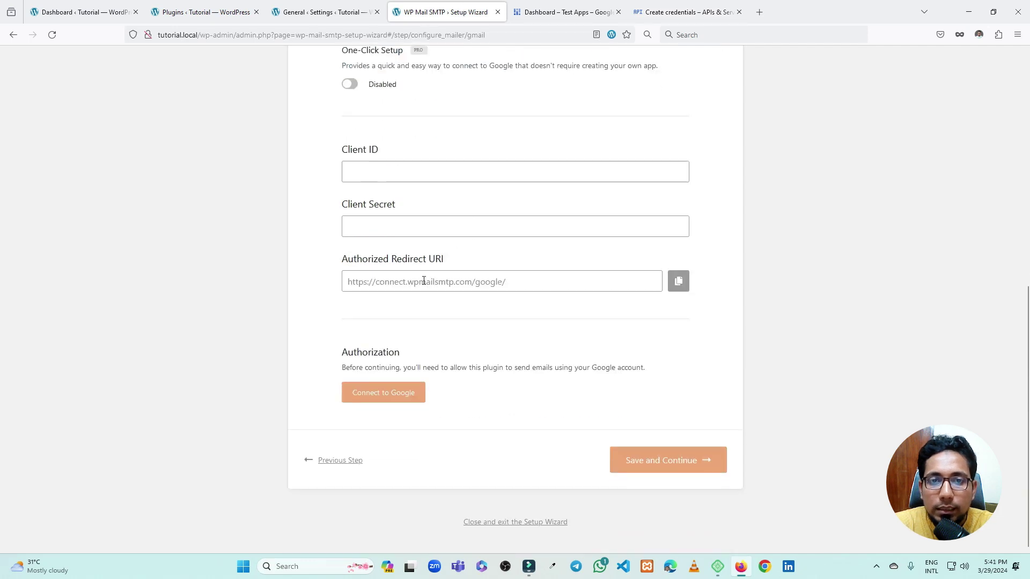
{"action": "left_click", "coordinate": [454, 279]}
{"action": "key", "text": "ctrl+c"}
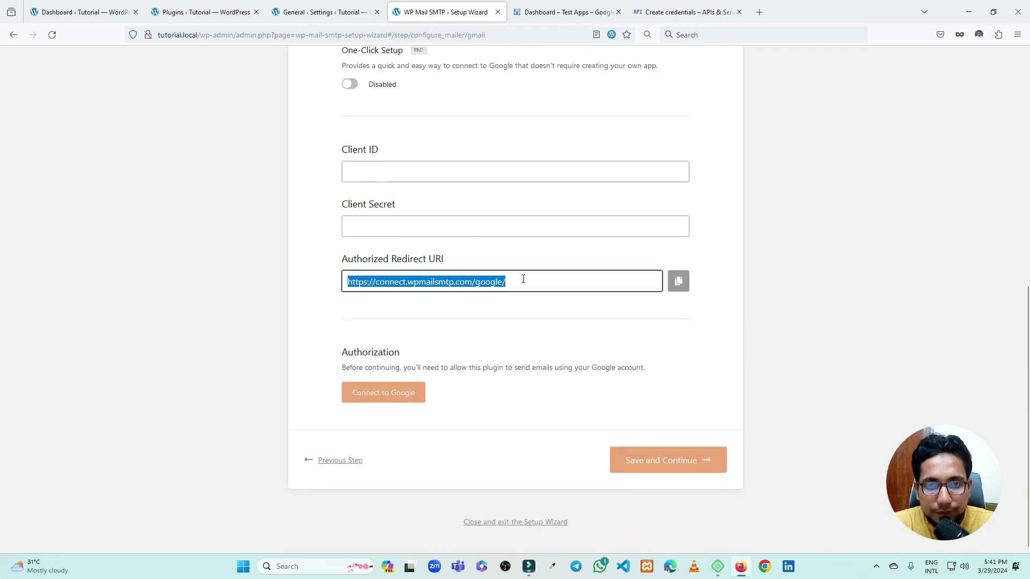
{"action": "left_click", "coordinate": [670, 4]}
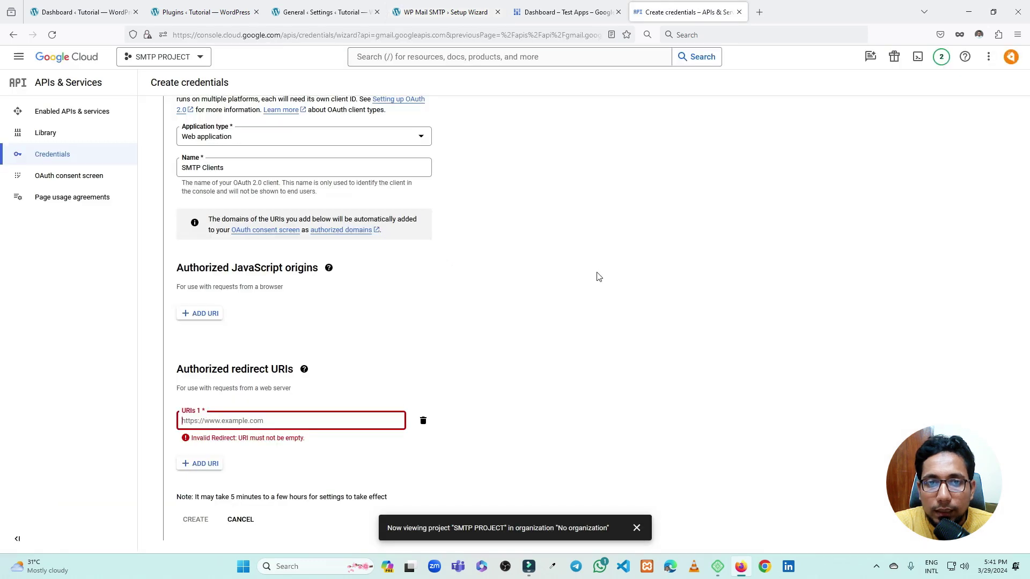
Paste the plugin's redirect URI into URIs 1 and create the OAuth client
{"action": "left_click", "coordinate": [230, 421]}
{"action": "key", "text": "ctrl+v"}
{"action": "left_click", "coordinate": [489, 349]}
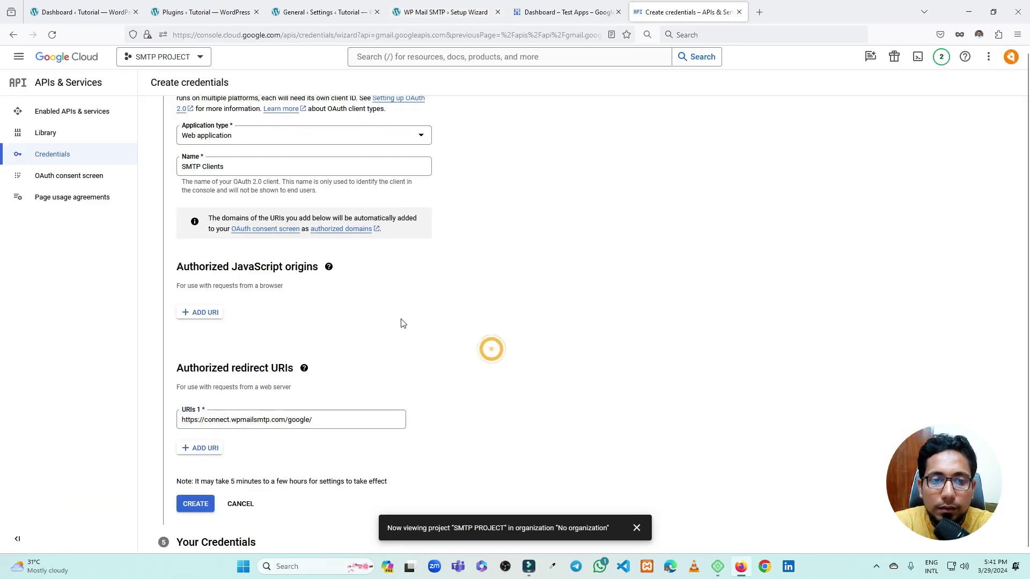
{"action": "scroll", "coordinate": [406, 354], "scroll_direction": "down", "scroll_amount": 1}
{"action": "left_click", "coordinate": [196, 472]}
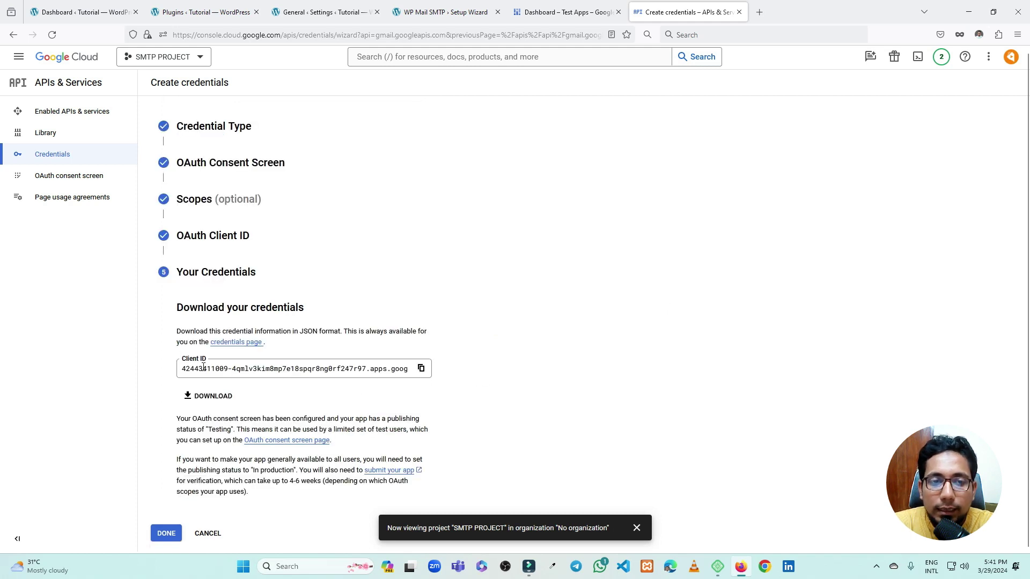
Copy the new Client ID into the WP Mail SMTP wizard's Client ID field
{"action": "left_click", "coordinate": [421, 368]}
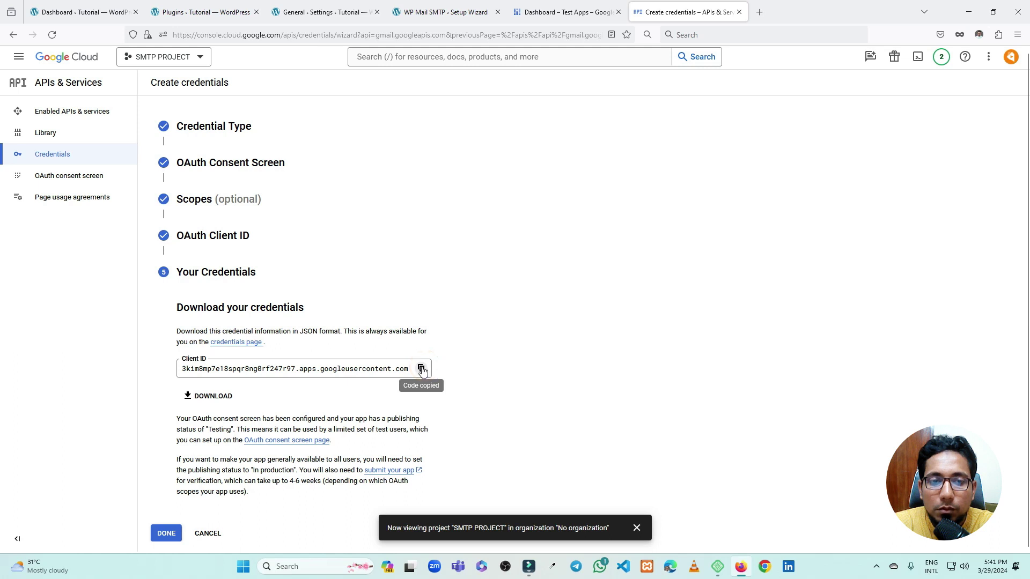
{"action": "left_click", "coordinate": [452, 12]}
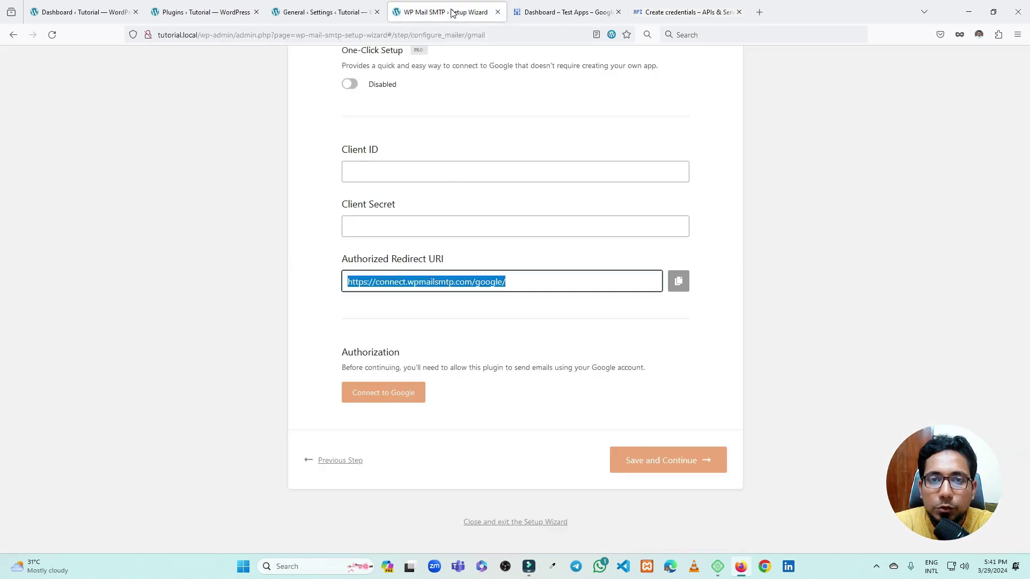
{"action": "left_click", "coordinate": [374, 170]}
{"action": "key", "text": "ctrl+v"}
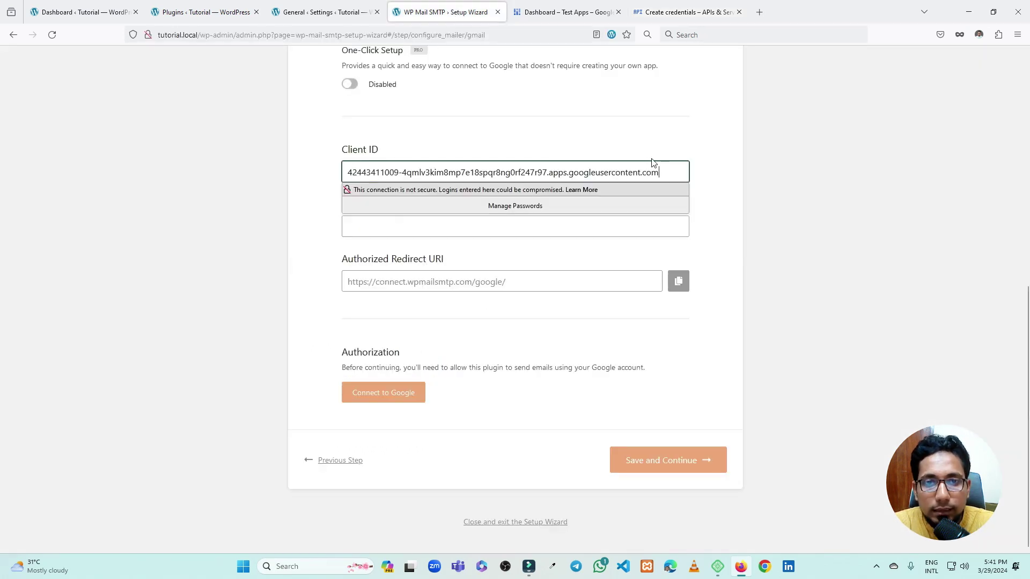
{"action": "left_click", "coordinate": [702, 159]}
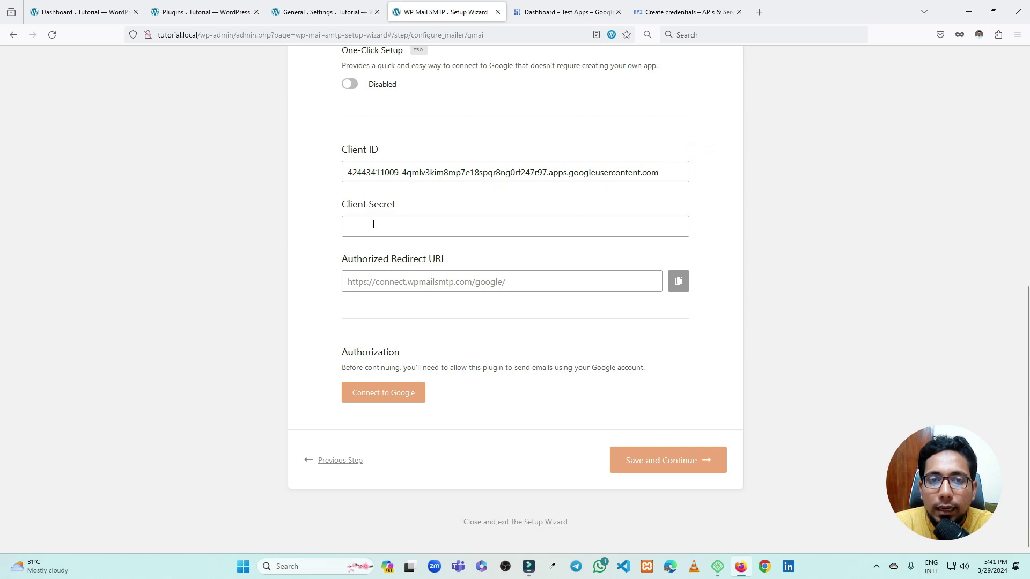
Finish the credentials wizard and copy the SMTP Clients client secret from its edit page
{"action": "left_click", "coordinate": [677, 12]}
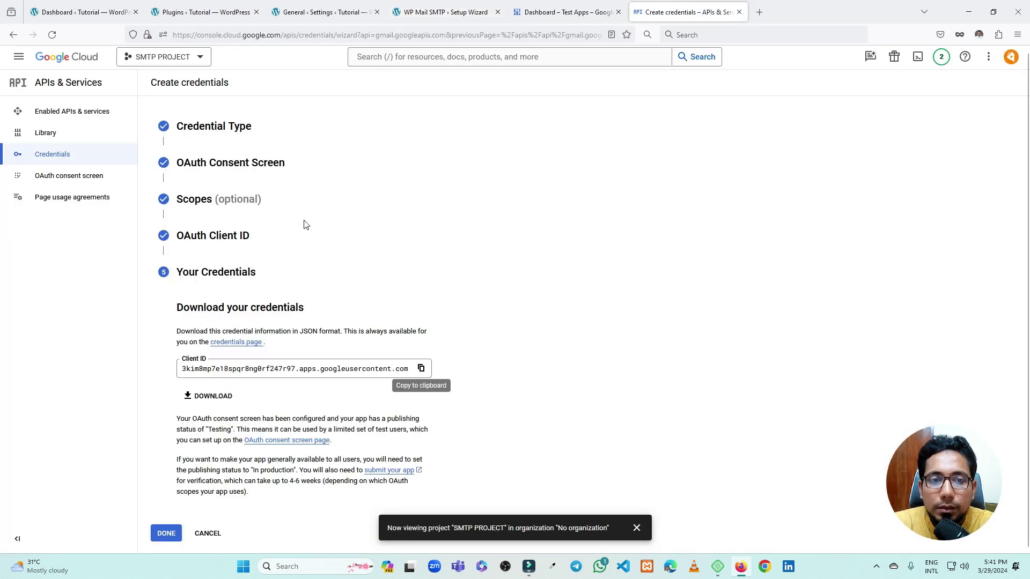
{"action": "left_click", "coordinate": [167, 533]}
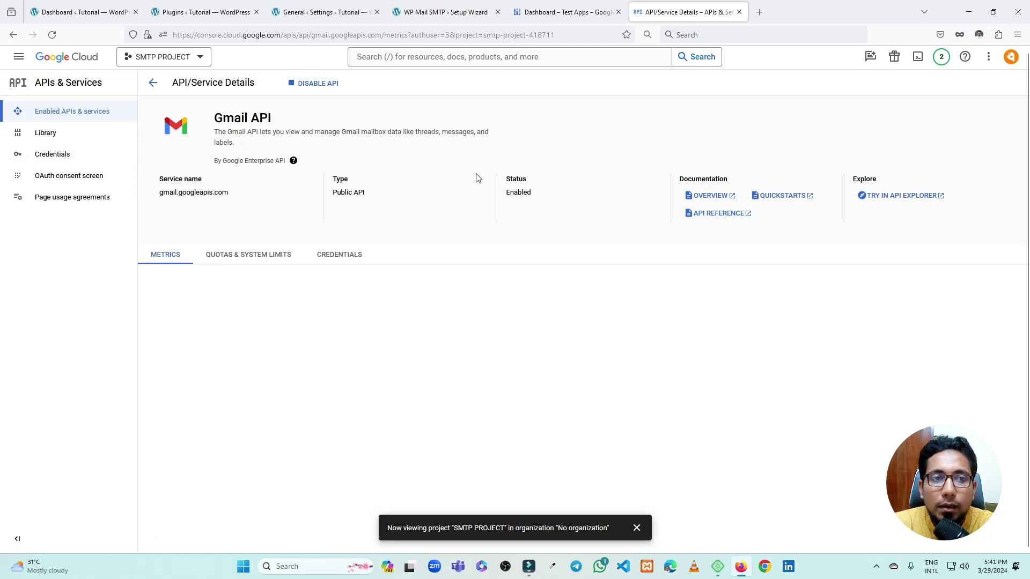
{"action": "left_click", "coordinate": [61, 160]}
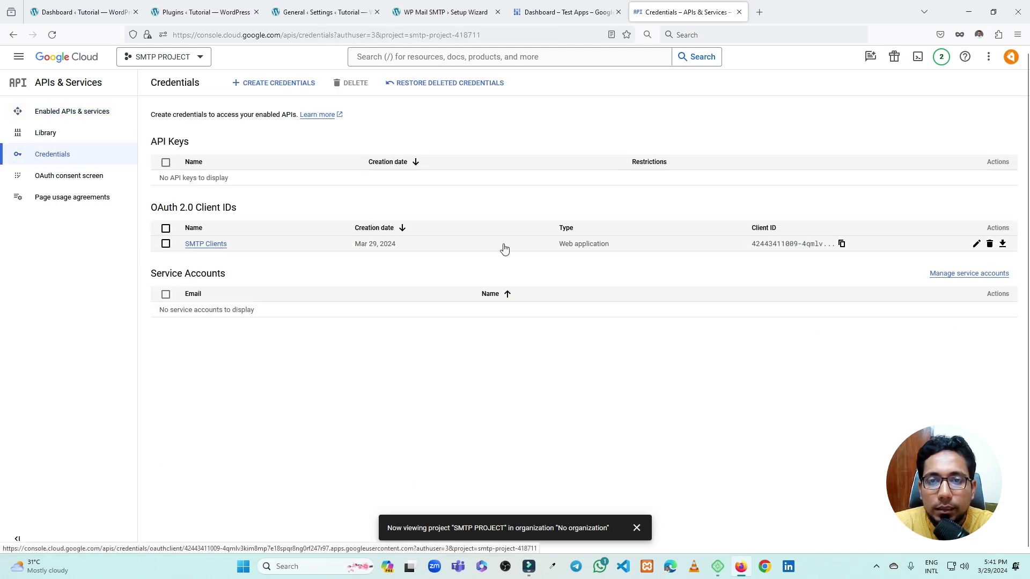
{"action": "left_click", "coordinate": [976, 246]}
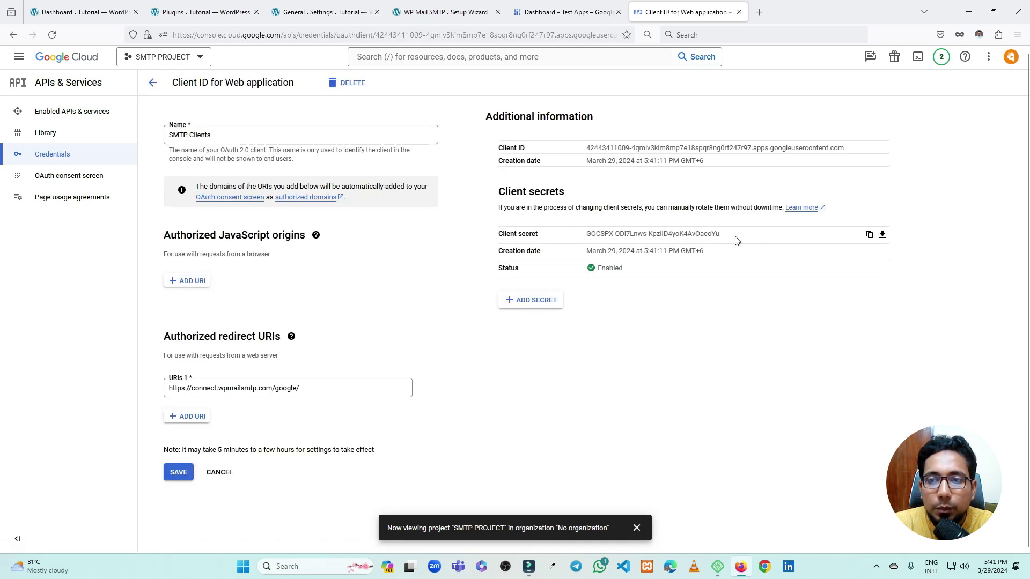
{"action": "left_click", "coordinate": [870, 235]}
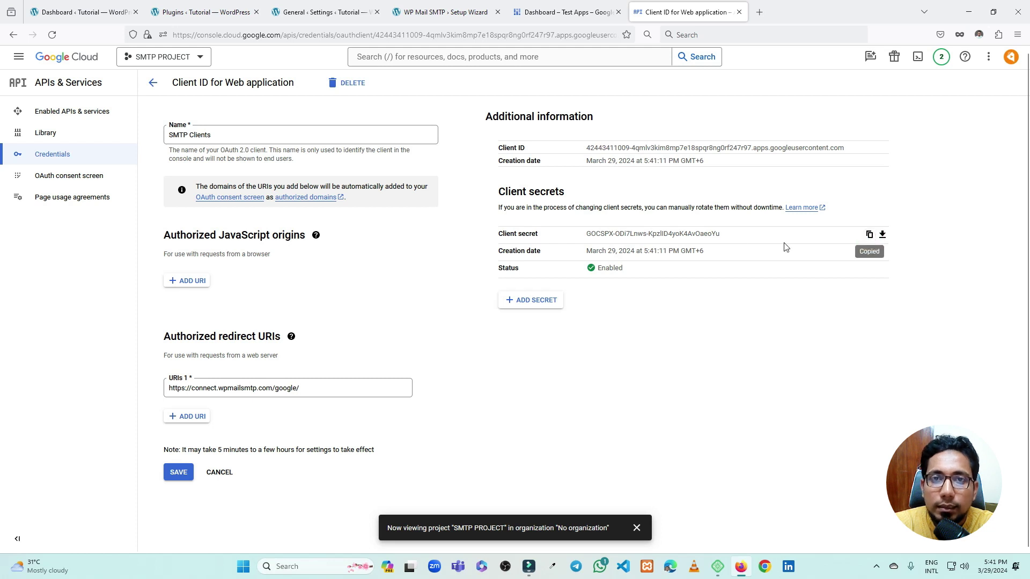
{"action": "left_click", "coordinate": [445, 12]}
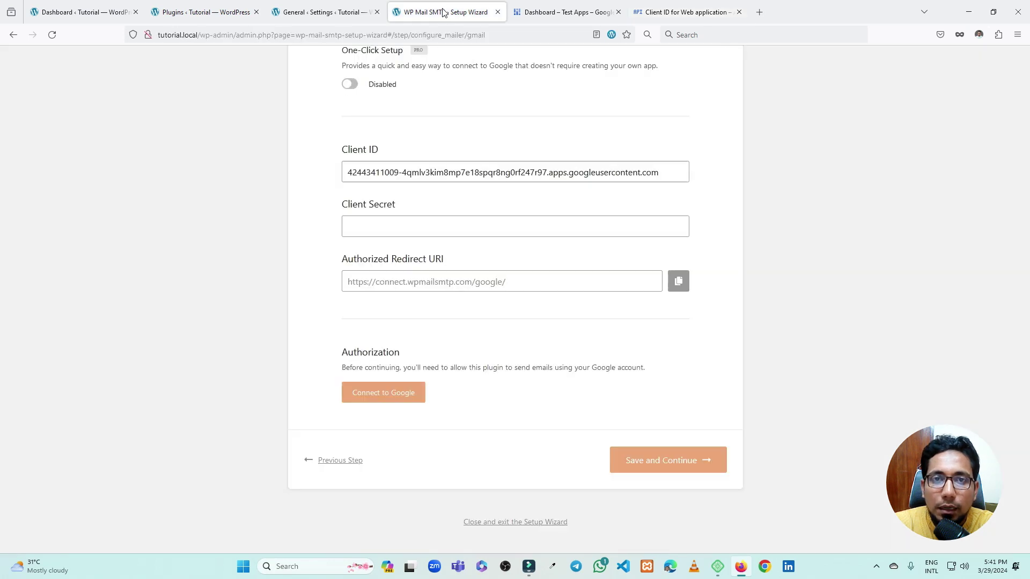
Paste the client secret into the Gmail mailer's Client Secret field
{"action": "left_click", "coordinate": [407, 229]}
{"action": "key", "text": "ctrl+v"}
{"action": "key", "text": "ctrl+a"}
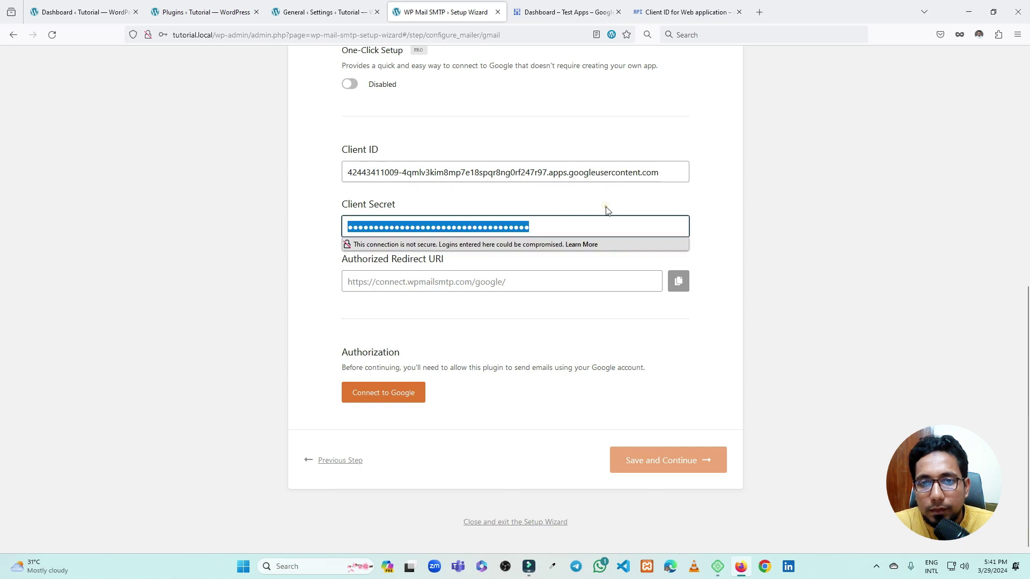
{"action": "left_click", "coordinate": [606, 211]}
{"action": "left_click", "coordinate": [465, 325]}
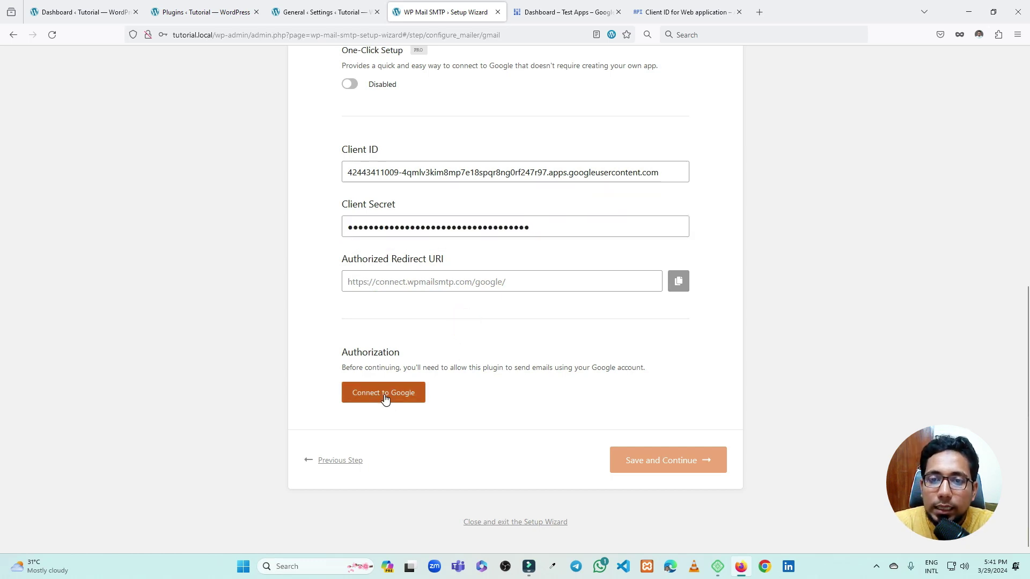
{"action": "left_click", "coordinate": [692, 12]}
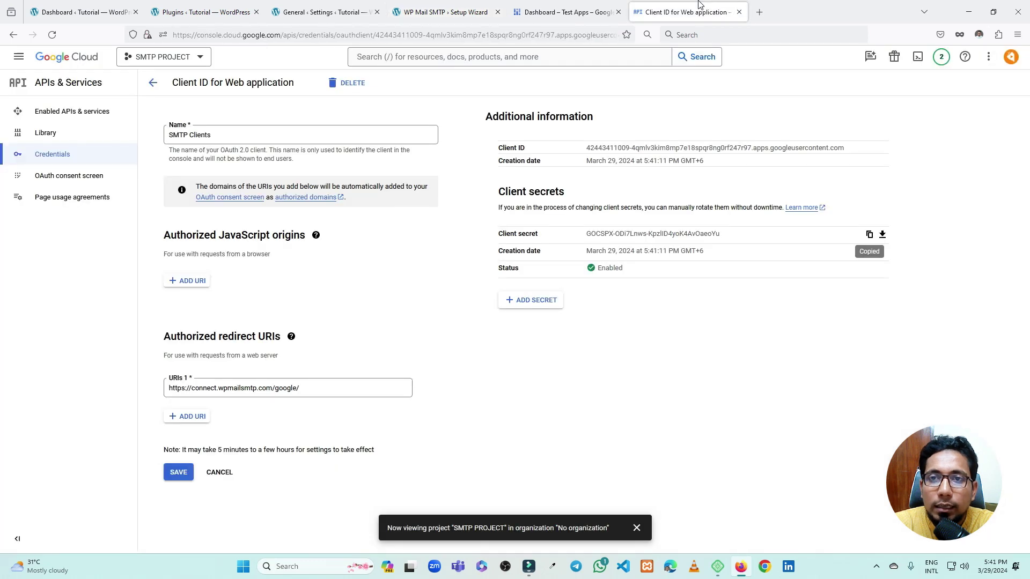
Publish the SMTP Apps consent screen to production, then return to the plugin's authorization step
{"action": "left_click", "coordinate": [87, 181]}
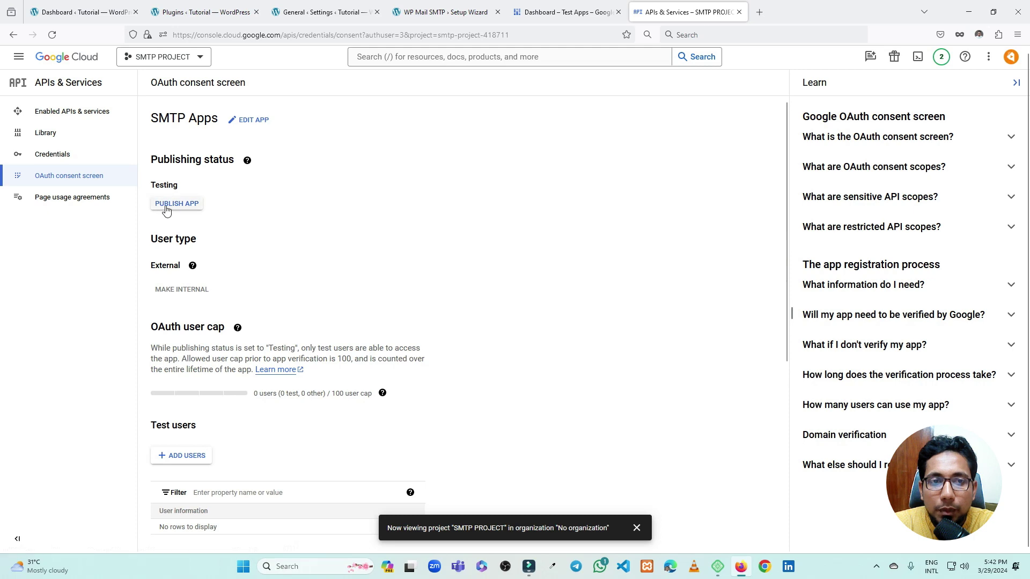
{"action": "left_click", "coordinate": [172, 203]}
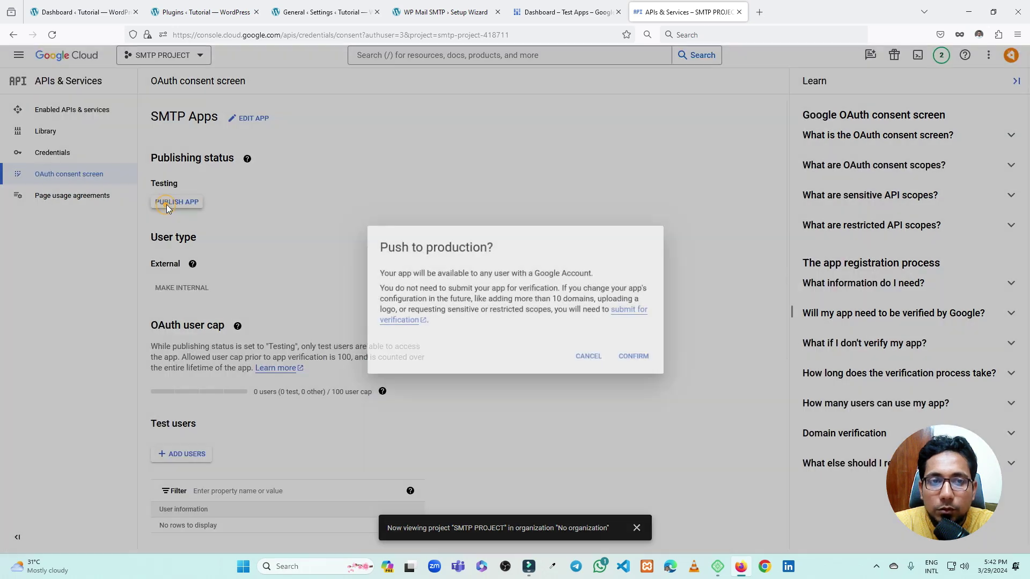
{"action": "left_click", "coordinate": [638, 357]}
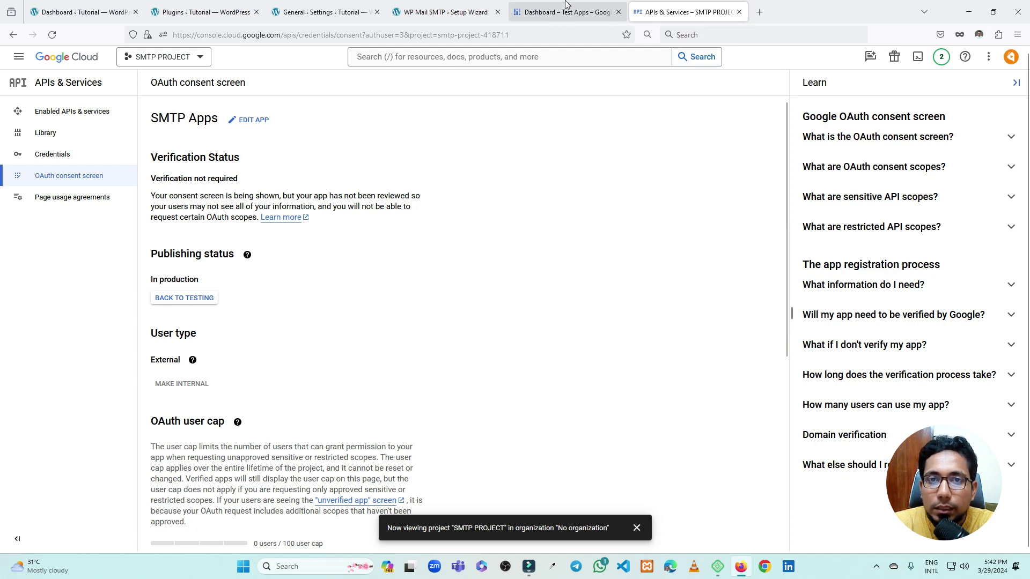
{"action": "left_click", "coordinate": [456, 10]}
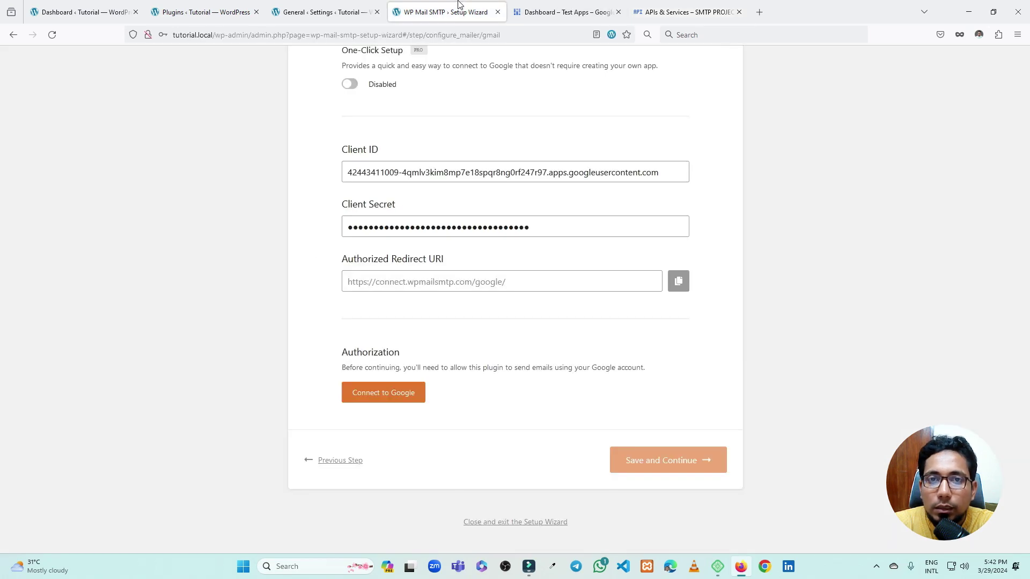
{"action": "left_click", "coordinate": [388, 395]}
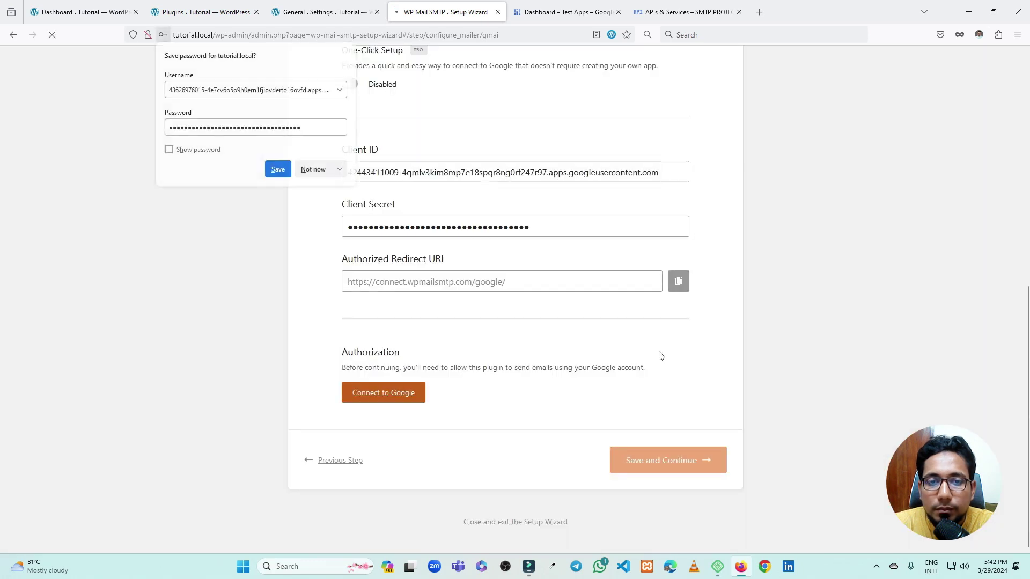
Sign in with the Google account, proceed past the unverified-app warning, and grant wpmailsmtp.com access
{"action": "left_click", "coordinate": [333, 170]}
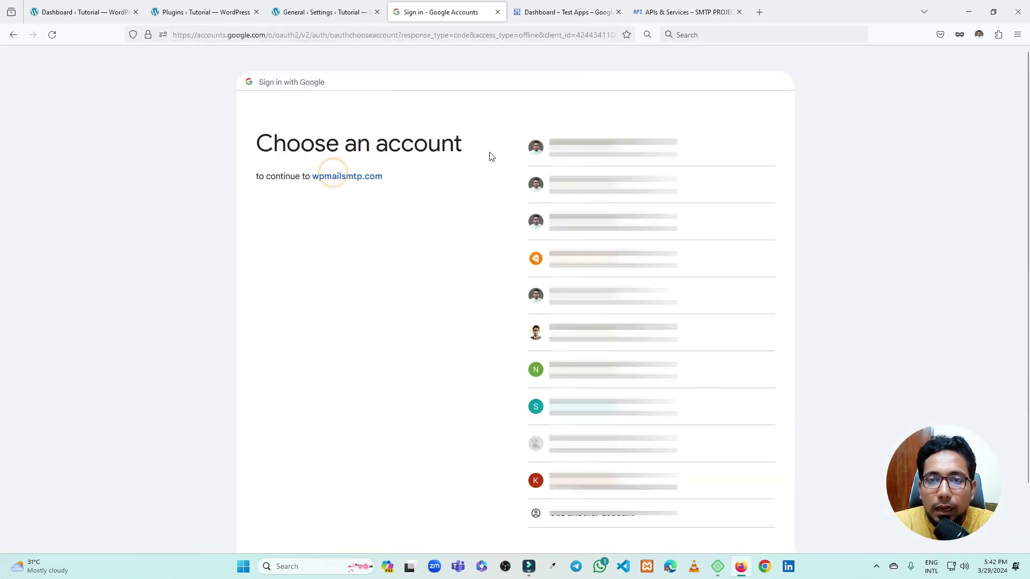
{"action": "left_click", "coordinate": [611, 259]}
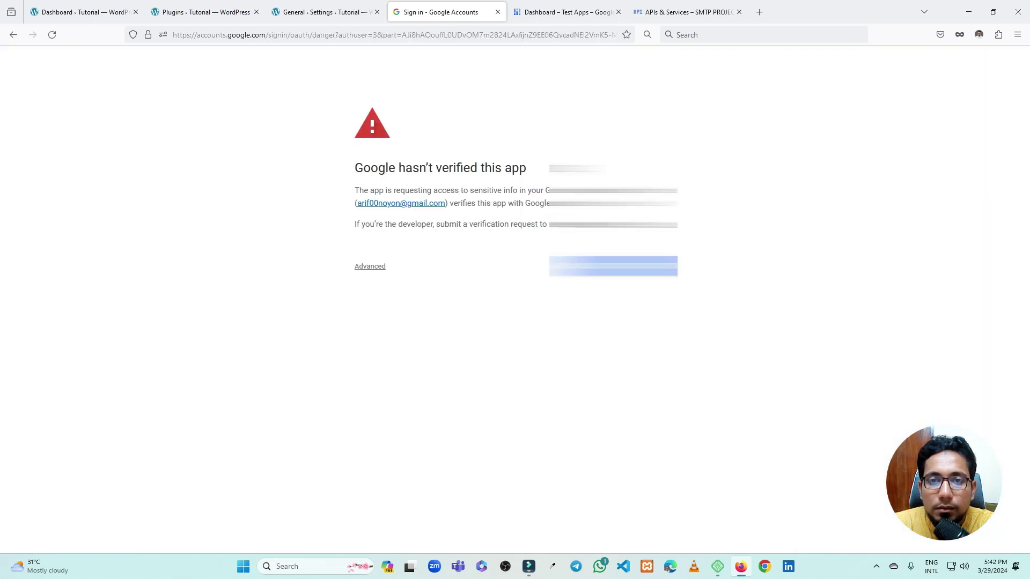
{"action": "left_click", "coordinate": [367, 269]}
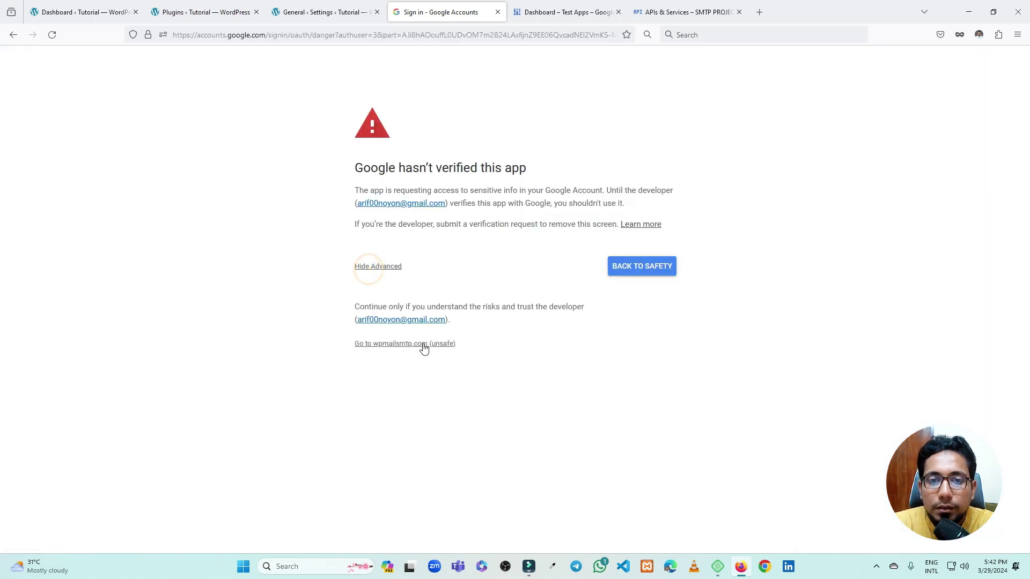
{"action": "left_click", "coordinate": [381, 271]}
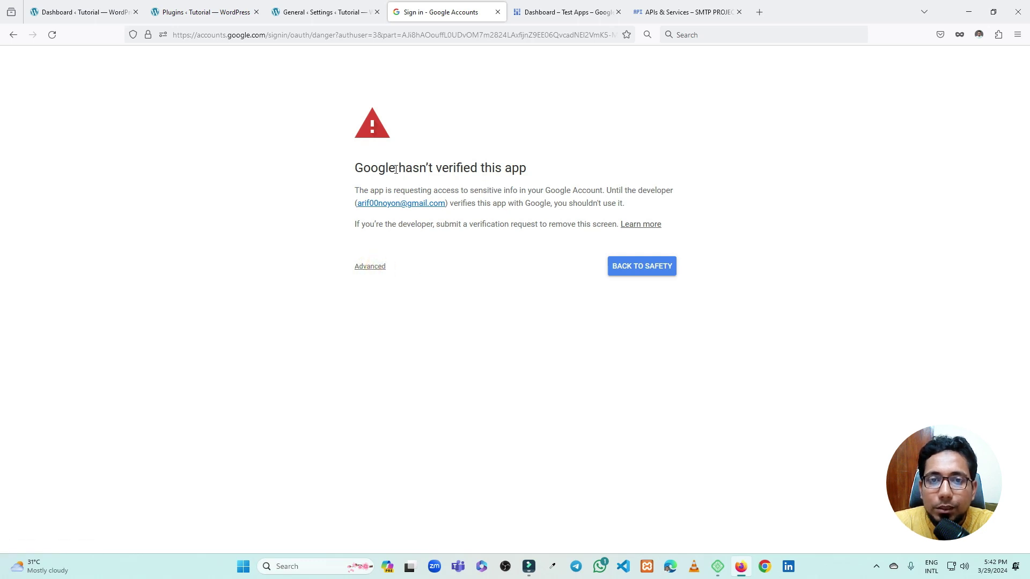
{"action": "left_click", "coordinate": [504, 119]}
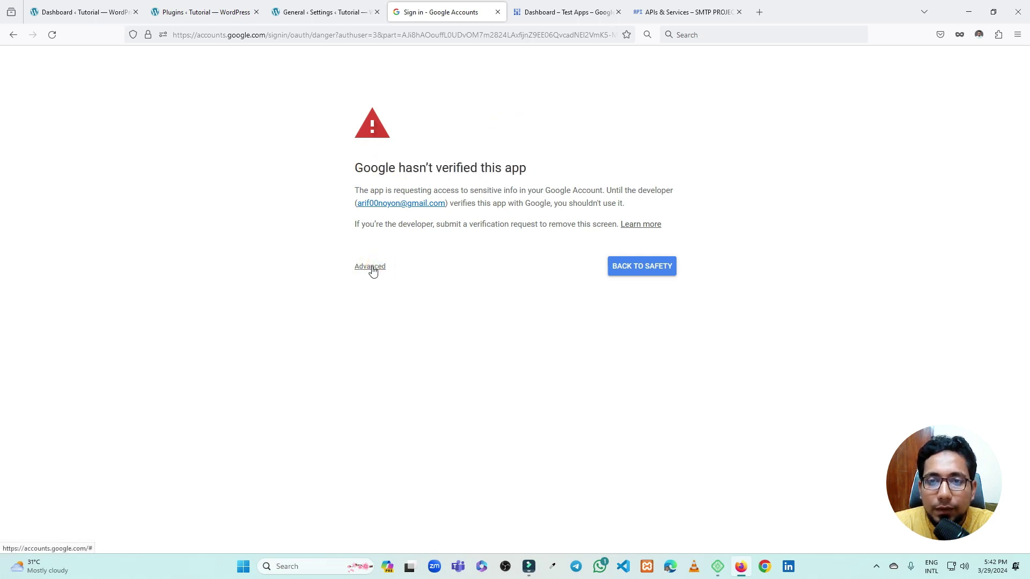
{"action": "left_click", "coordinate": [373, 271]}
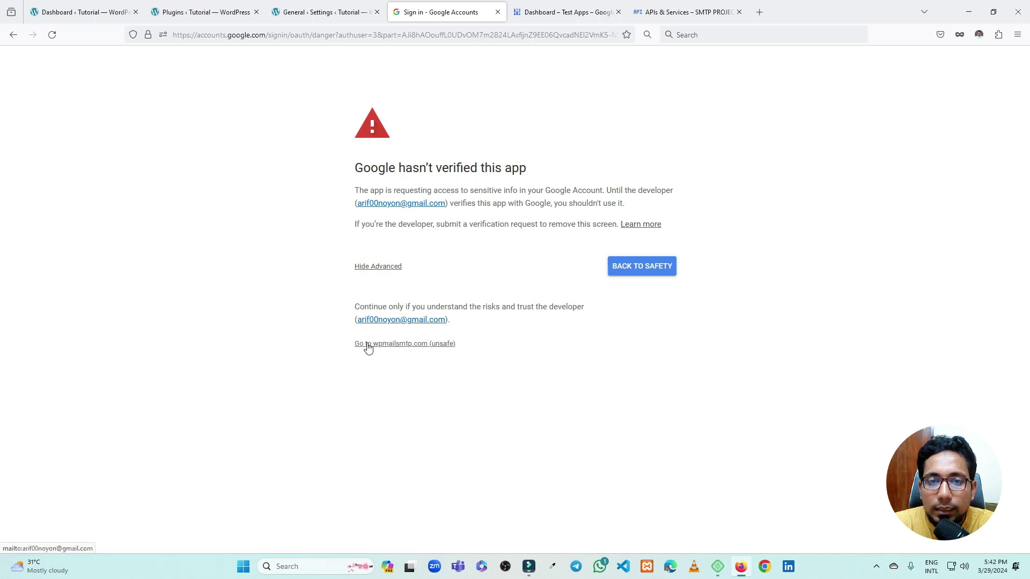
{"action": "left_click", "coordinate": [416, 348]}
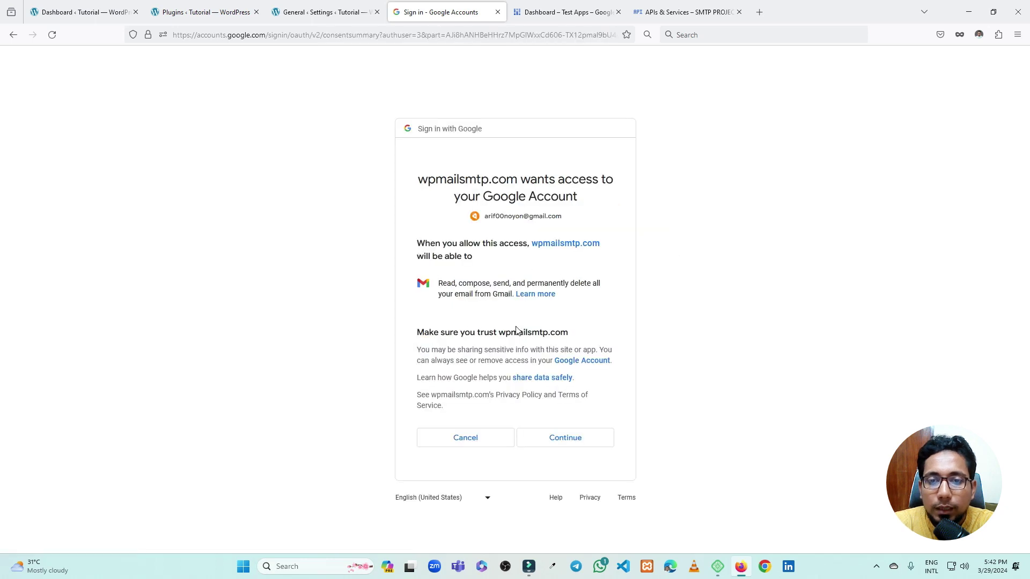
{"action": "left_click", "coordinate": [558, 441]}
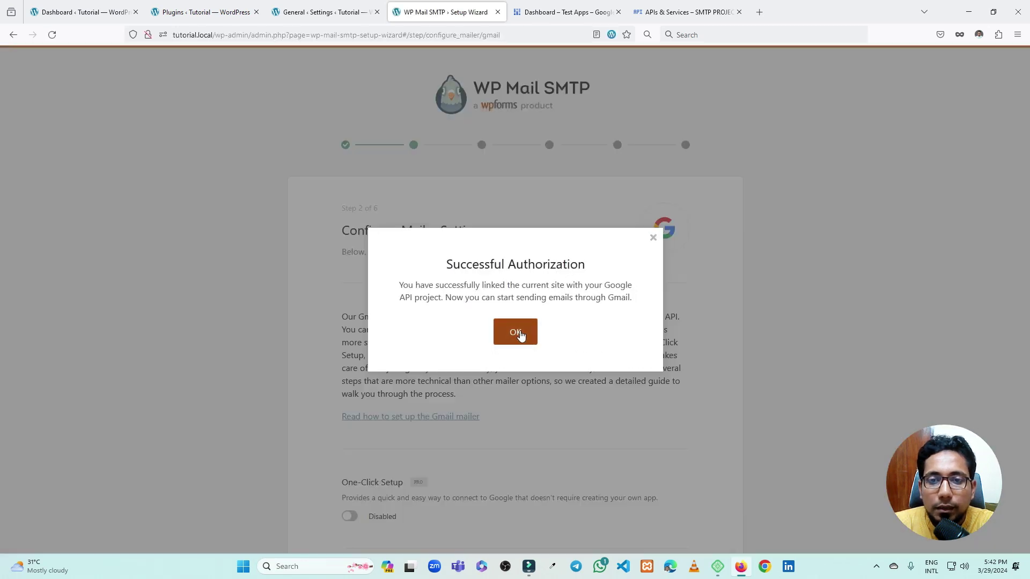
Dismiss the authorization success message and save the mailer settings
{"action": "left_click", "coordinate": [522, 337]}
{"action": "scroll", "coordinate": [548, 229], "scroll_direction": "down", "scroll_amount": 8}
{"action": "scroll", "coordinate": [548, 229], "scroll_direction": "down", "scroll_amount": 7}
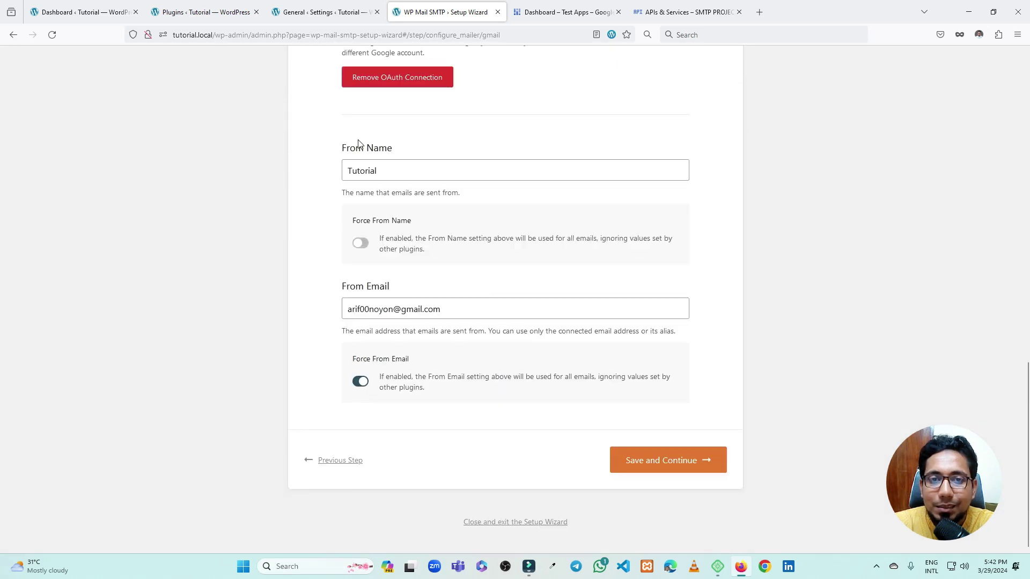
{"action": "left_click", "coordinate": [395, 167]}
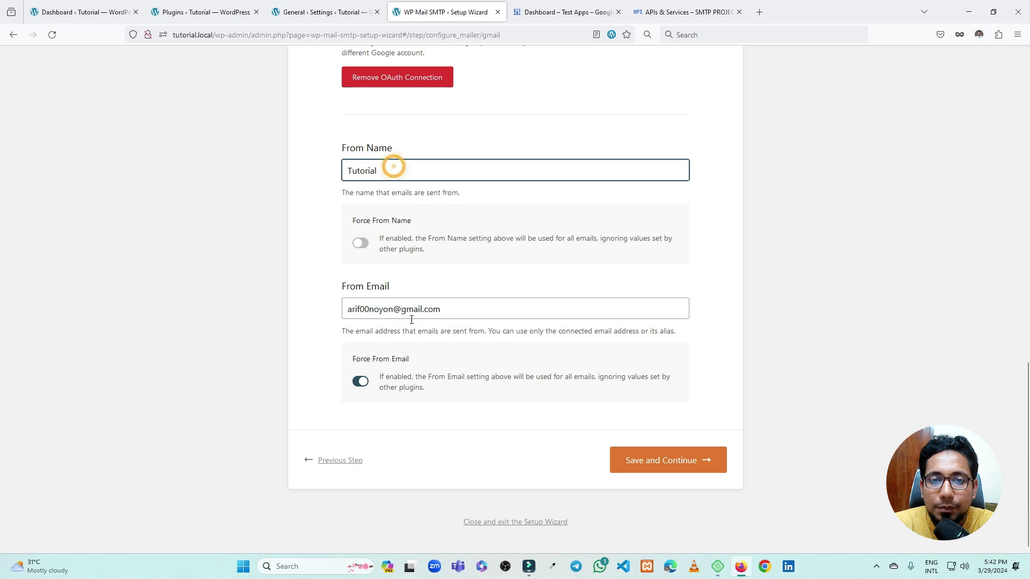
{"action": "left_click", "coordinate": [665, 460]}
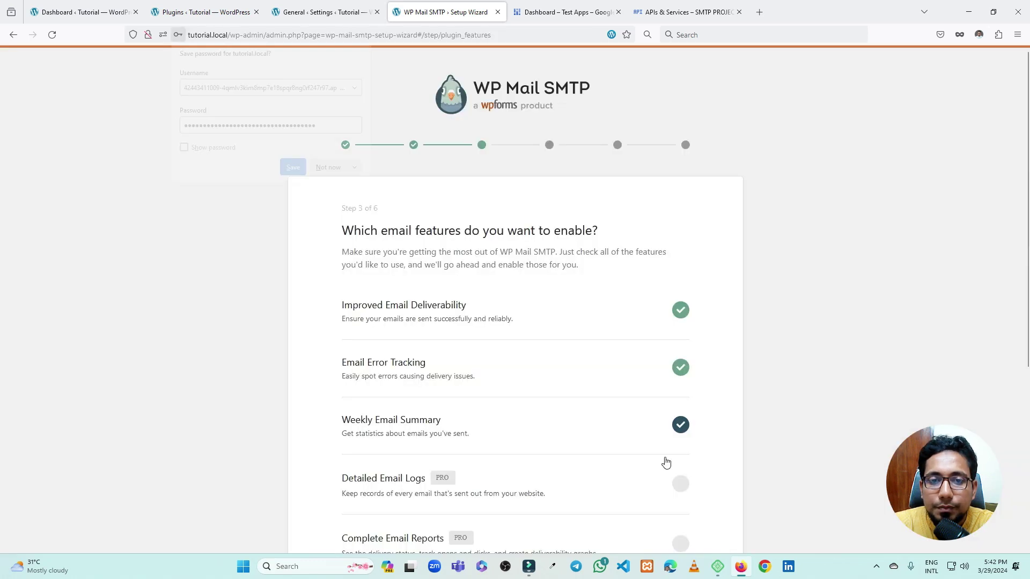
Keep the email features and address, skip the license key, and finish the setup wizard
{"action": "scroll", "coordinate": [553, 282], "scroll_direction": "down", "scroll_amount": 5}
{"action": "left_click", "coordinate": [661, 462]}
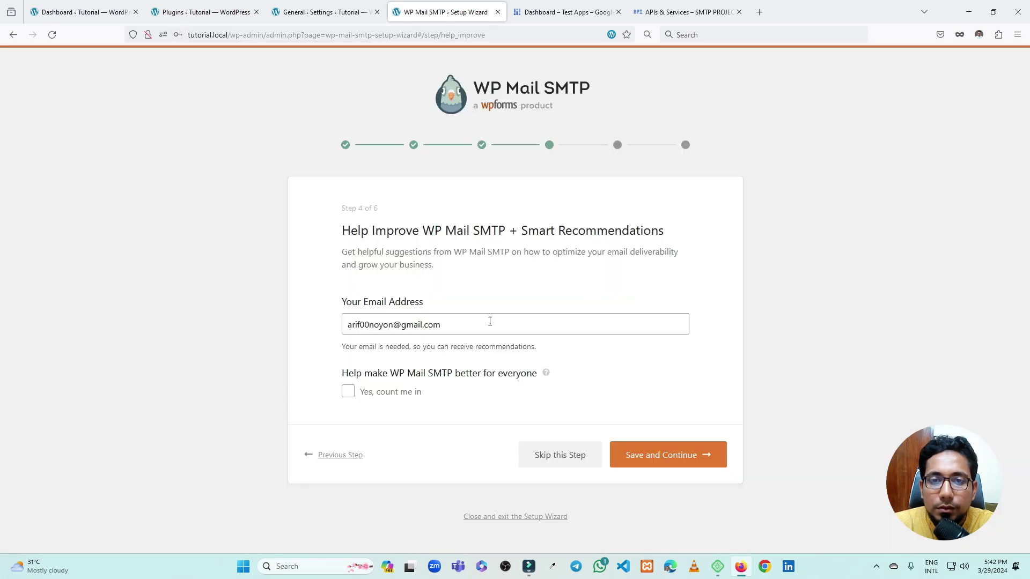
{"action": "left_click", "coordinate": [668, 453]}
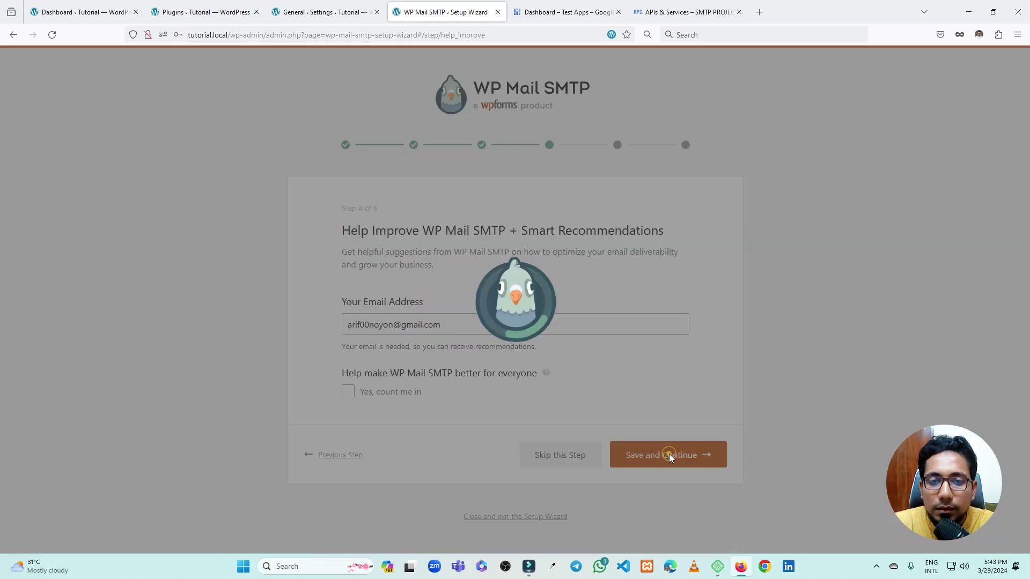
{"action": "scroll", "coordinate": [601, 344], "scroll_direction": "down", "scroll_amount": 2}
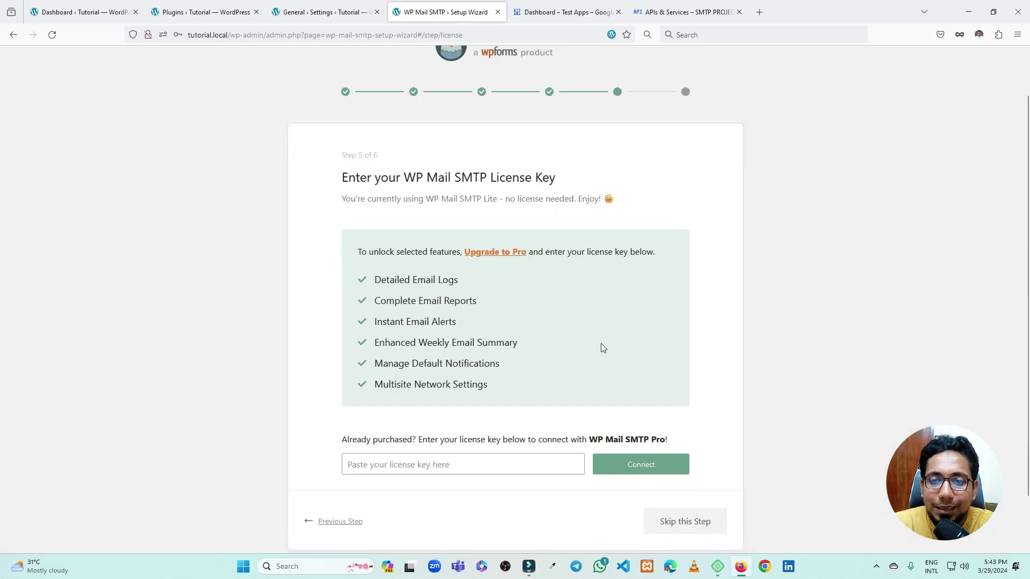
{"action": "left_click", "coordinate": [685, 461]}
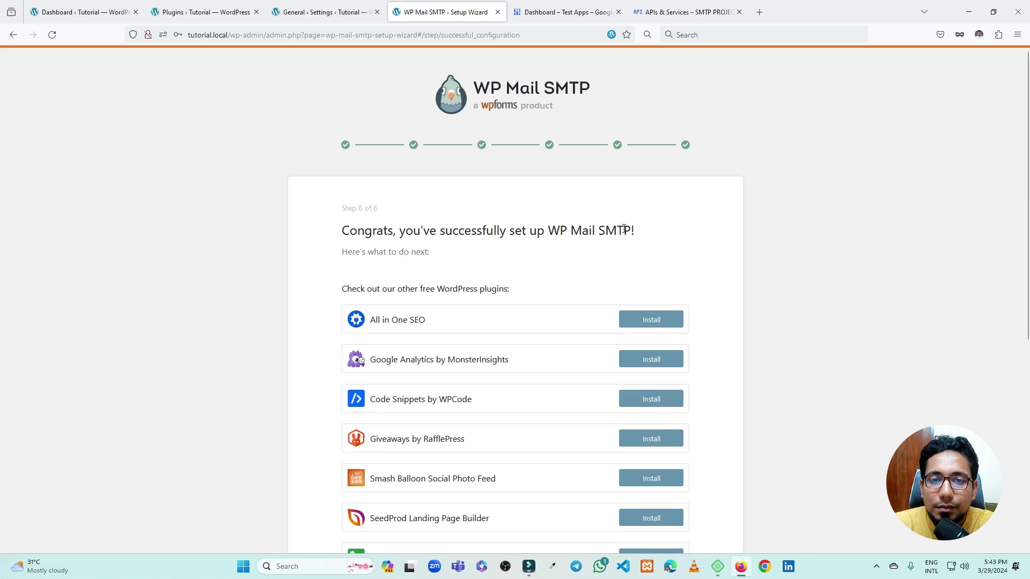
{"action": "scroll", "coordinate": [525, 274], "scroll_direction": "down", "scroll_amount": 6}
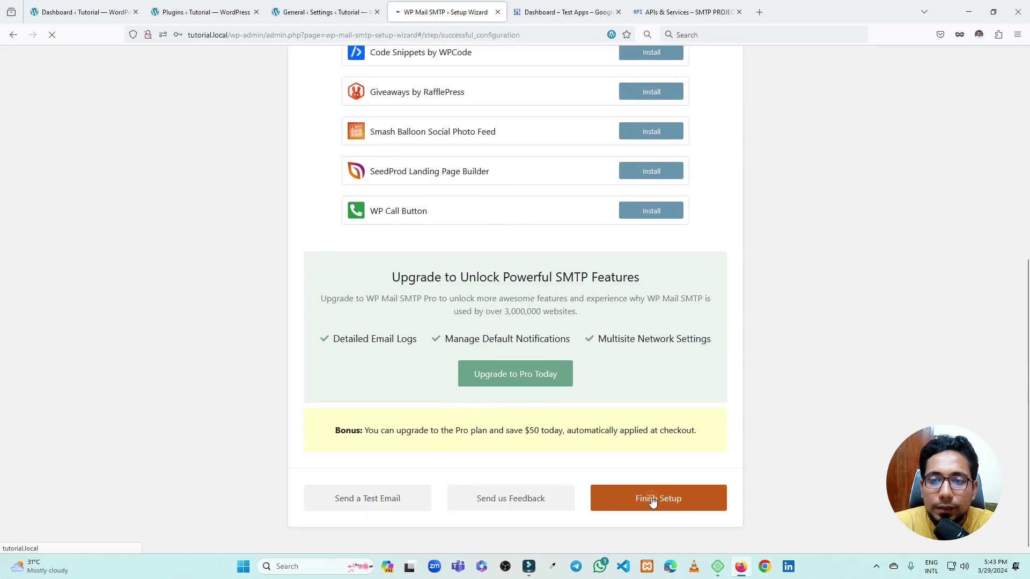
{"action": "left_click", "coordinate": [653, 501]}
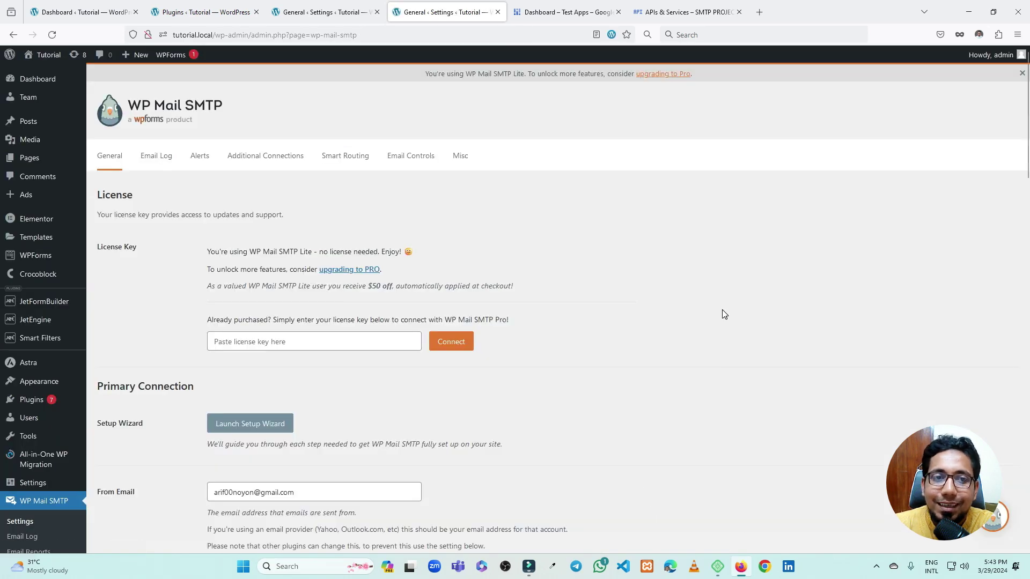
{"action": "scroll", "coordinate": [630, 277], "scroll_direction": "down", "scroll_amount": 15}
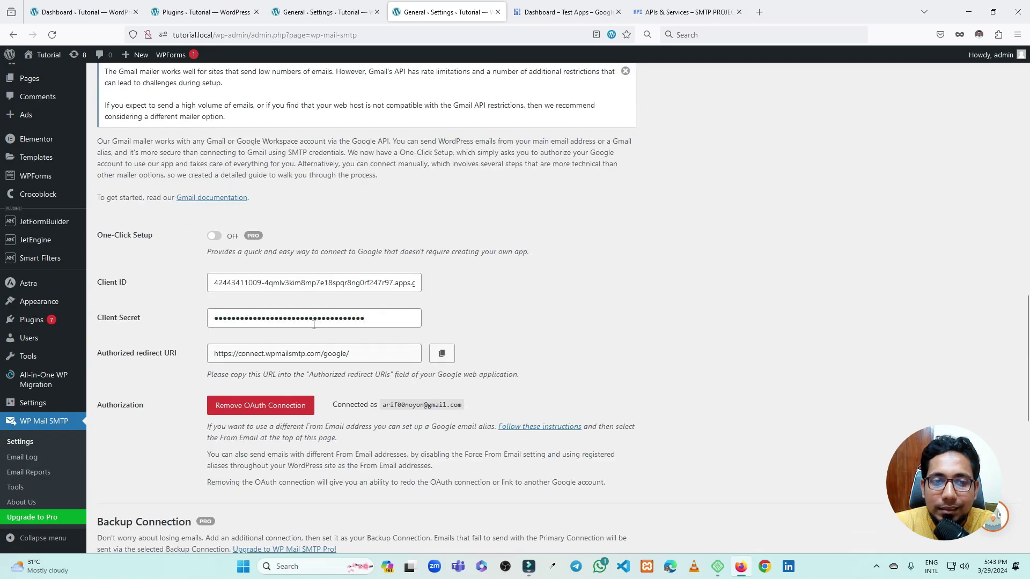
{"action": "scroll", "coordinate": [316, 325], "scroll_direction": "down", "scroll_amount": 3}
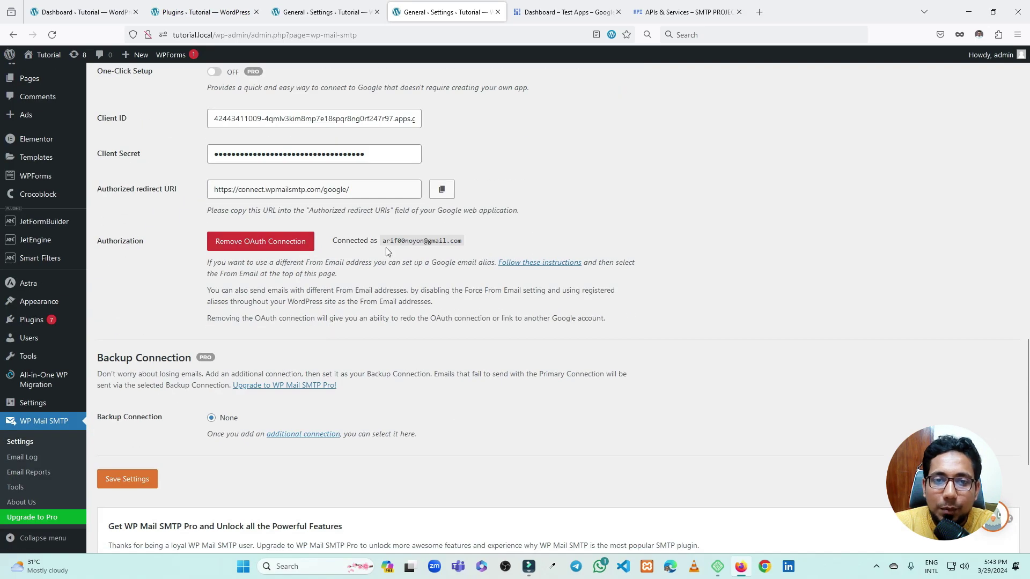